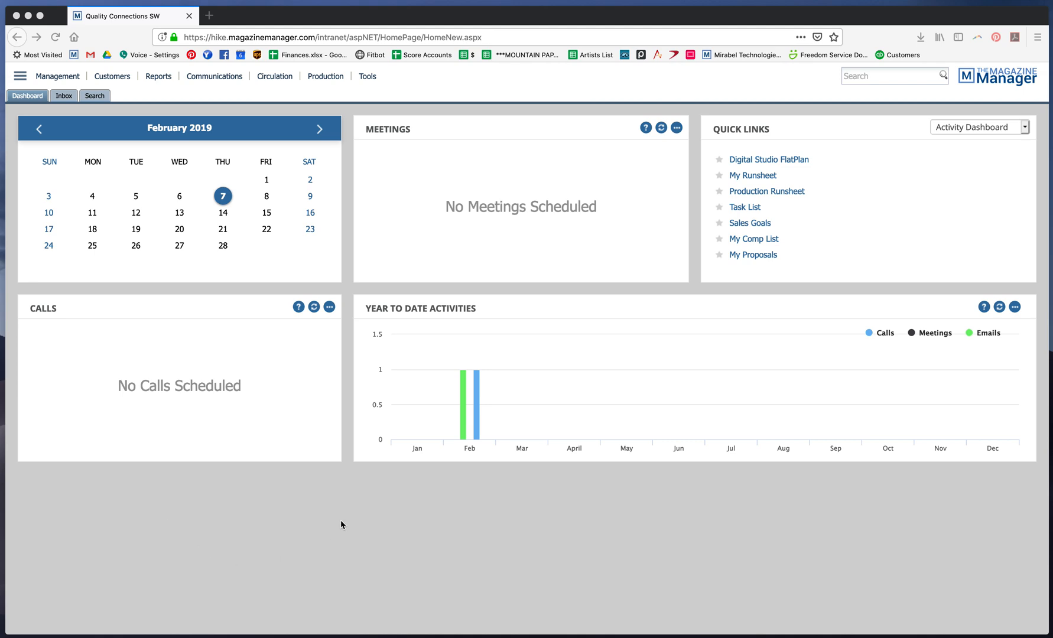
Search customers for "inside out" and open the Inside Outside company record
left_click(125, 80)
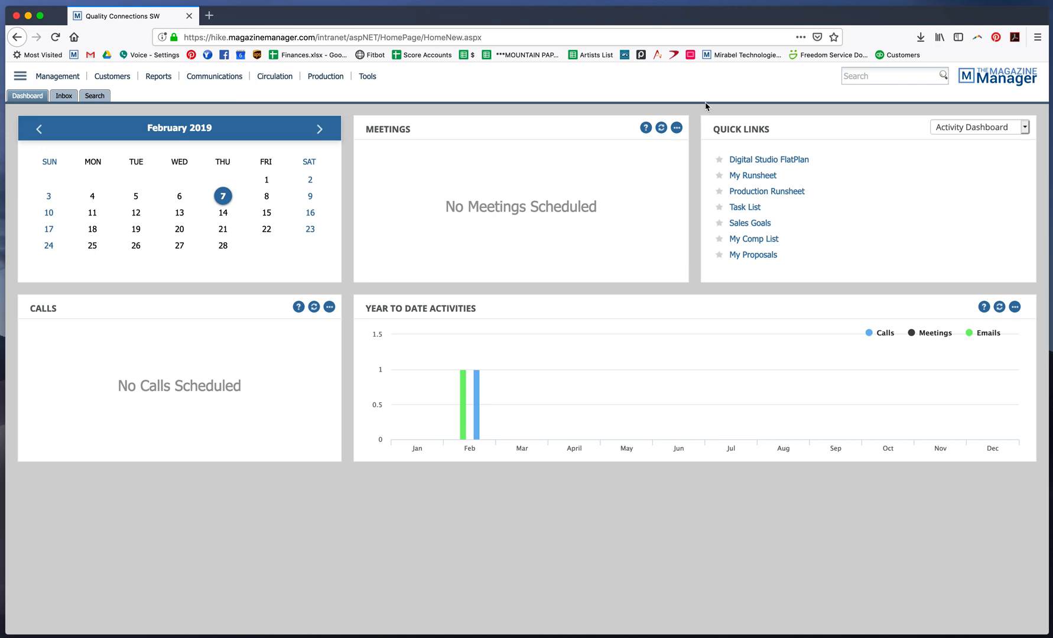
left_click(891, 74)
type("inside out")
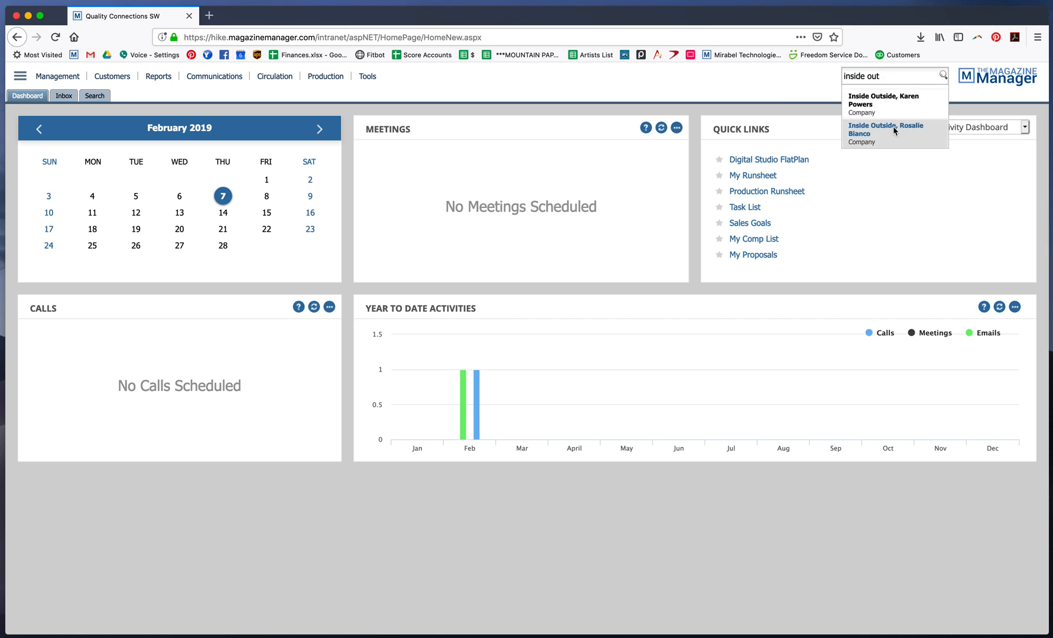
left_click(895, 131)
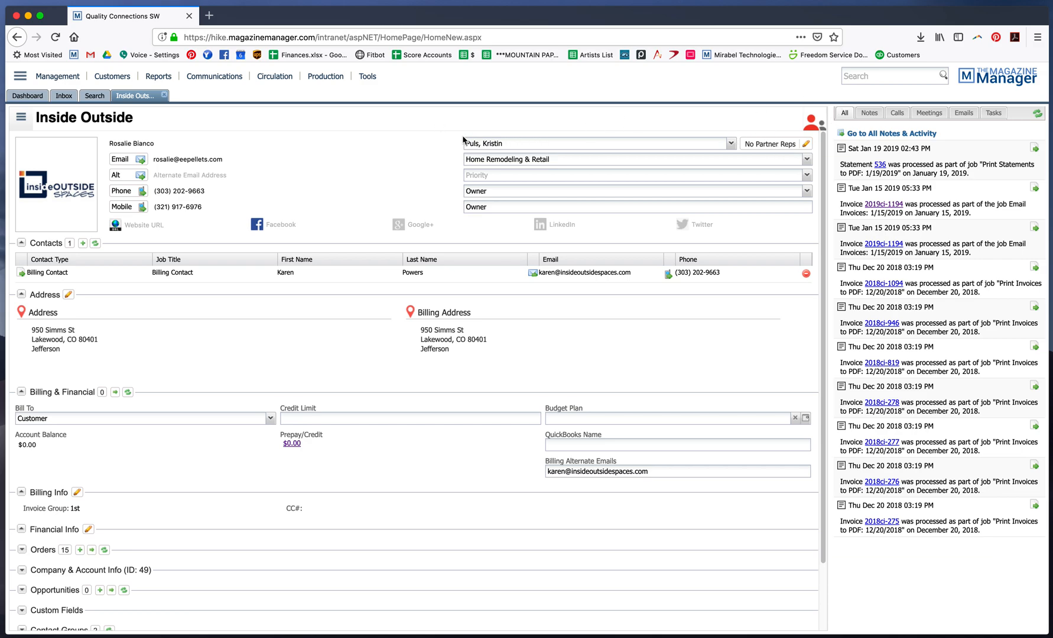
left_click(564, 146)
left_click(564, 147)
left_click(554, 130)
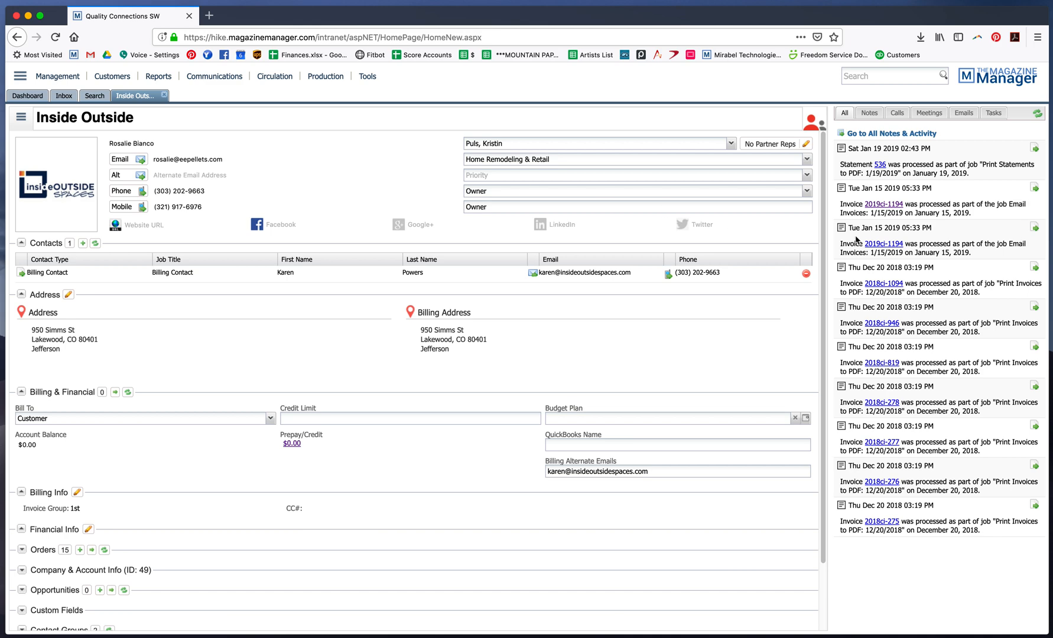
Type a customer note reading "Card declined 2/5." and then clear it without saving
left_click(874, 114)
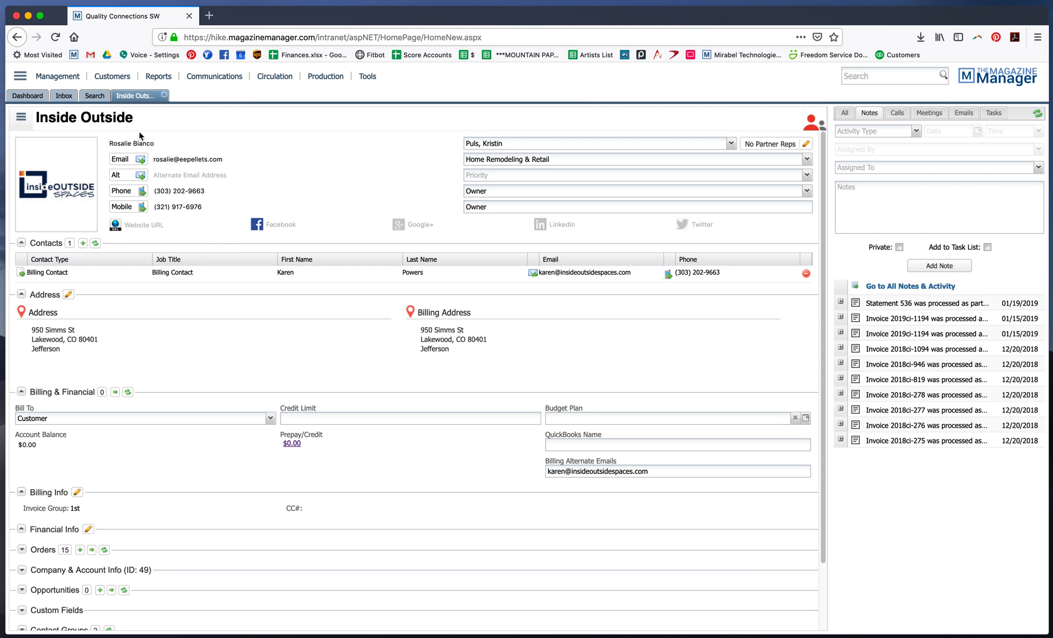
left_click(904, 213)
type("Card declined 2/5.")
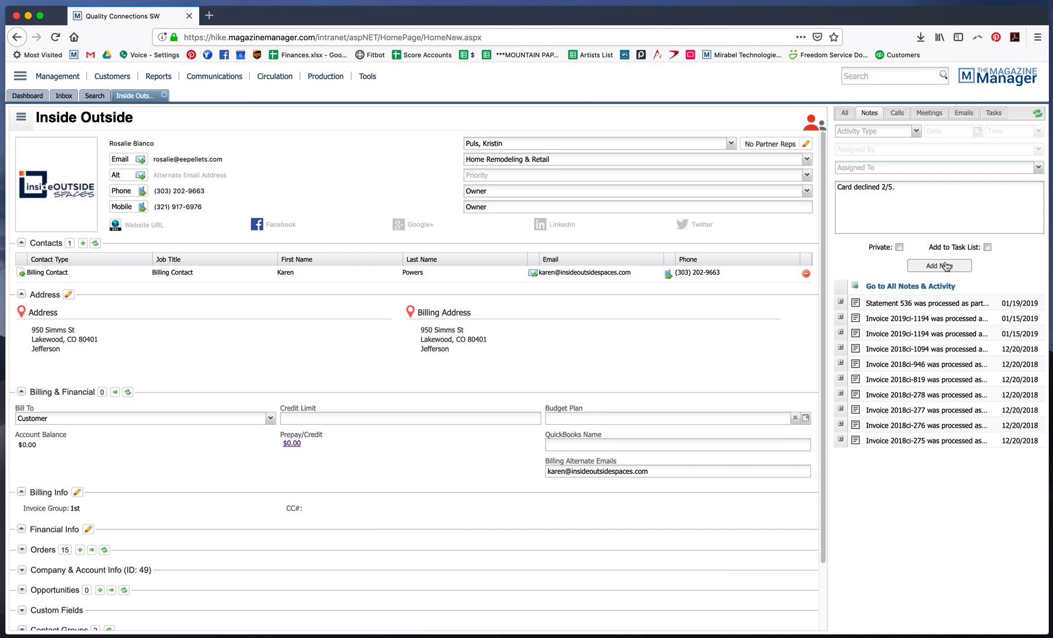
left_click_drag(921, 195, 948, 197)
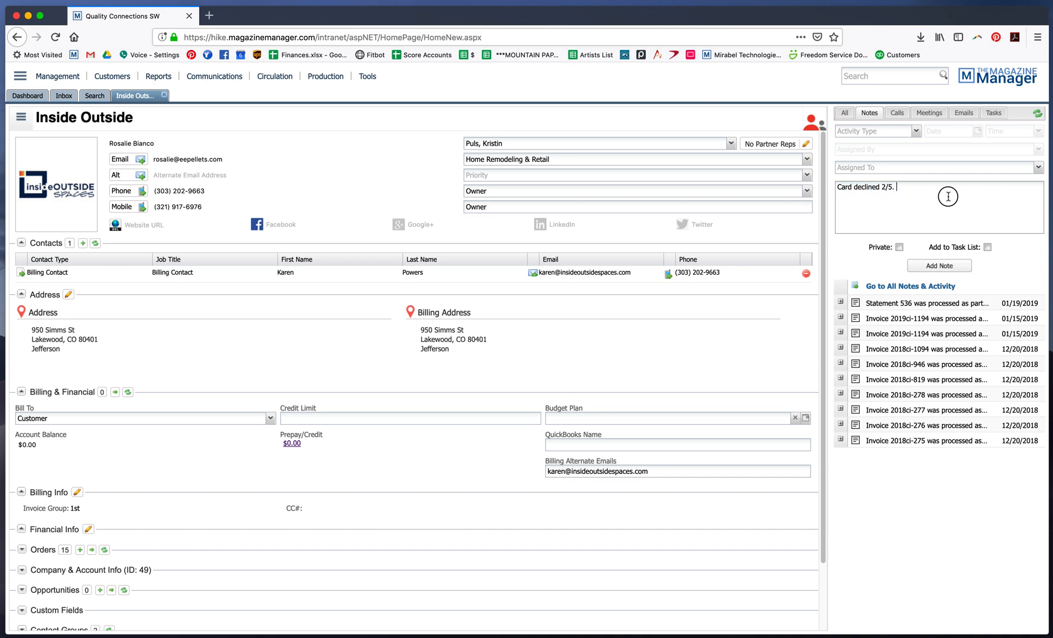
double_click(856, 189)
key("super+a")
key("BackSpace")
Start a new call entry with activity type Sales Meeting at 3:30 PM
left_click(897, 114)
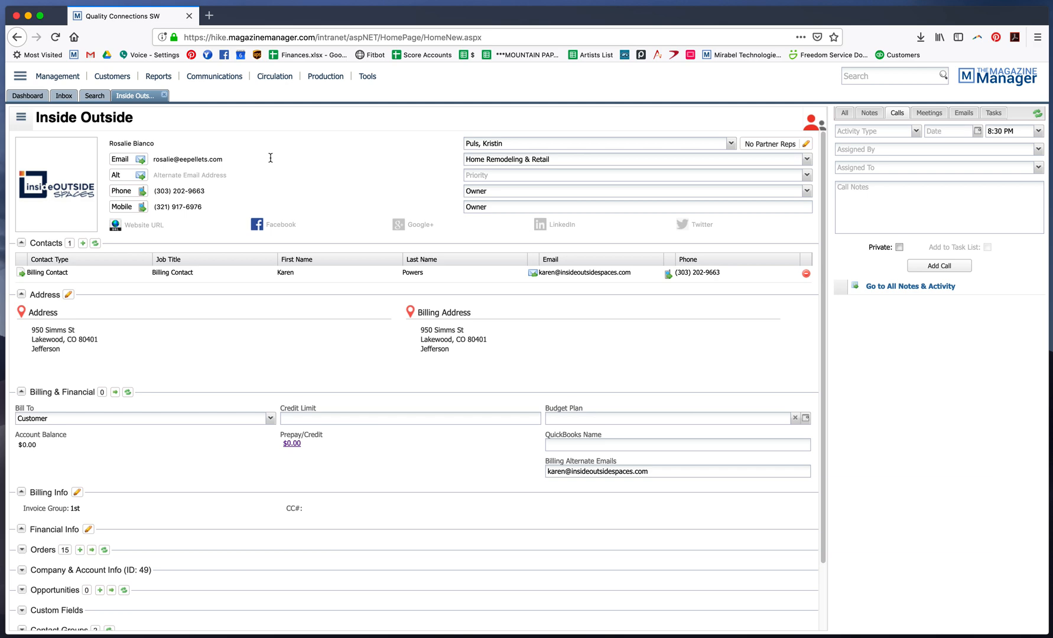
left_click(916, 131)
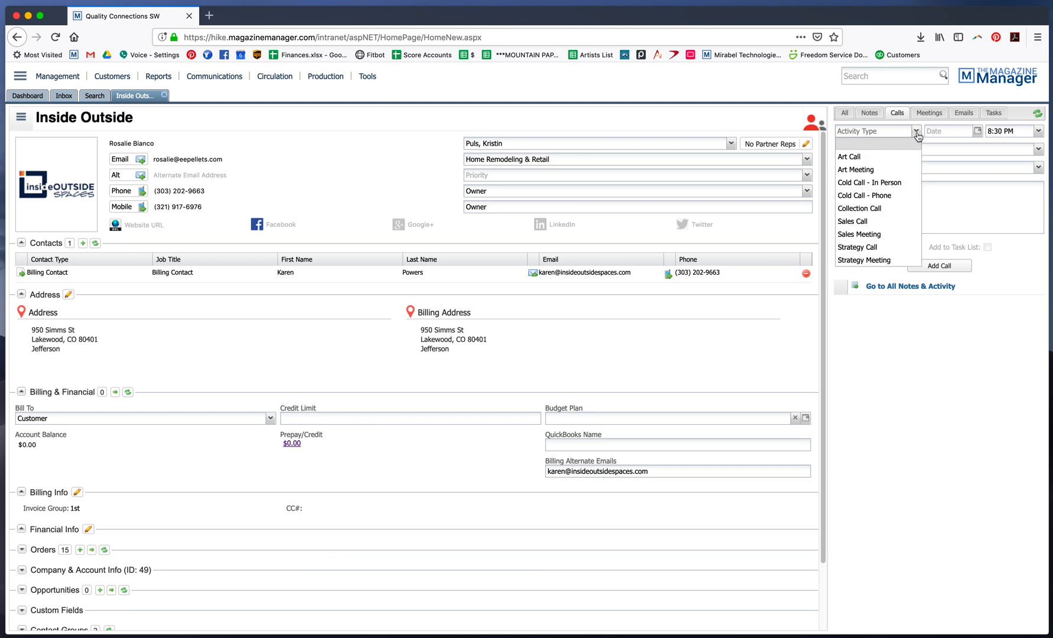
left_click(886, 239)
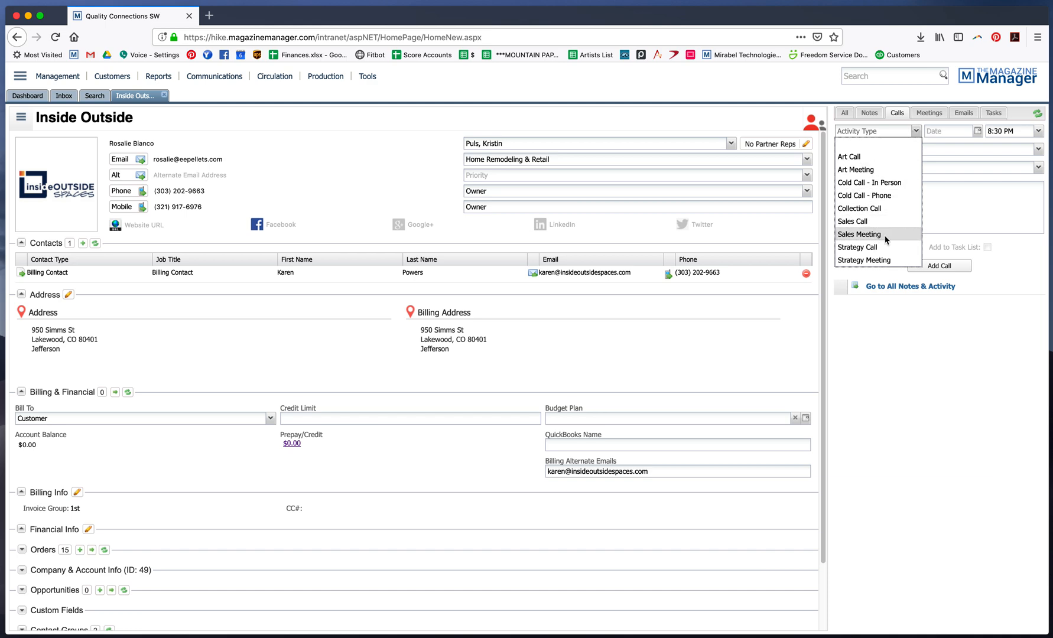
left_click(1038, 132)
left_click(1017, 179)
Enter call notes about showing the contact the new spec cover and expanding into zones 4 and 7, then add the call
left_click(893, 205)
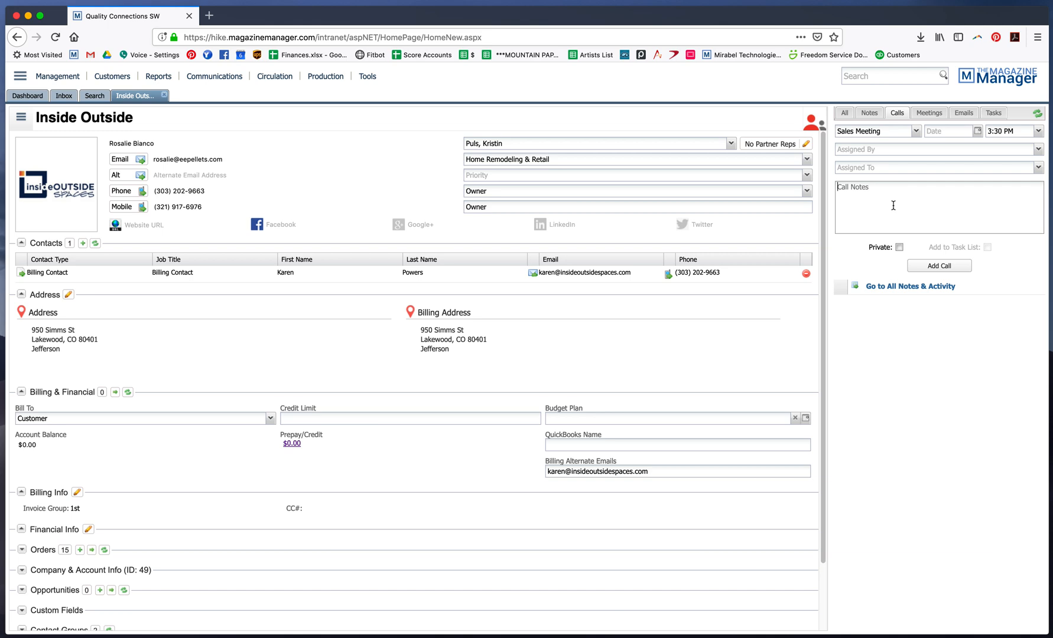
type("Showed Rosalie new spec cover; discussed expanding into zone")
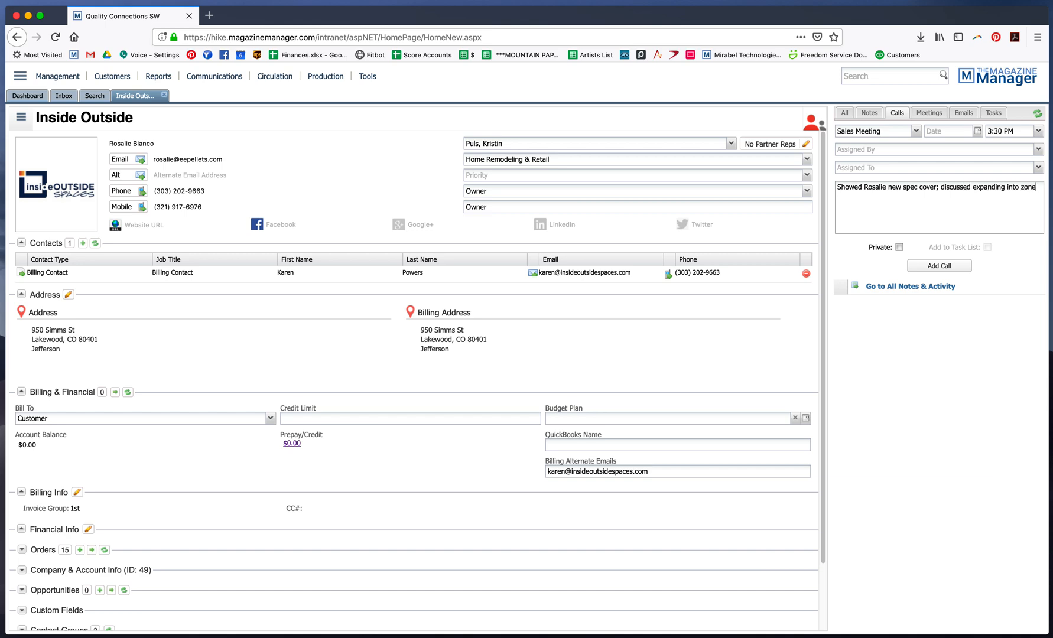
type("s 4 and 7.")
left_click(961, 136)
left_click(961, 130)
left_click(929, 268)
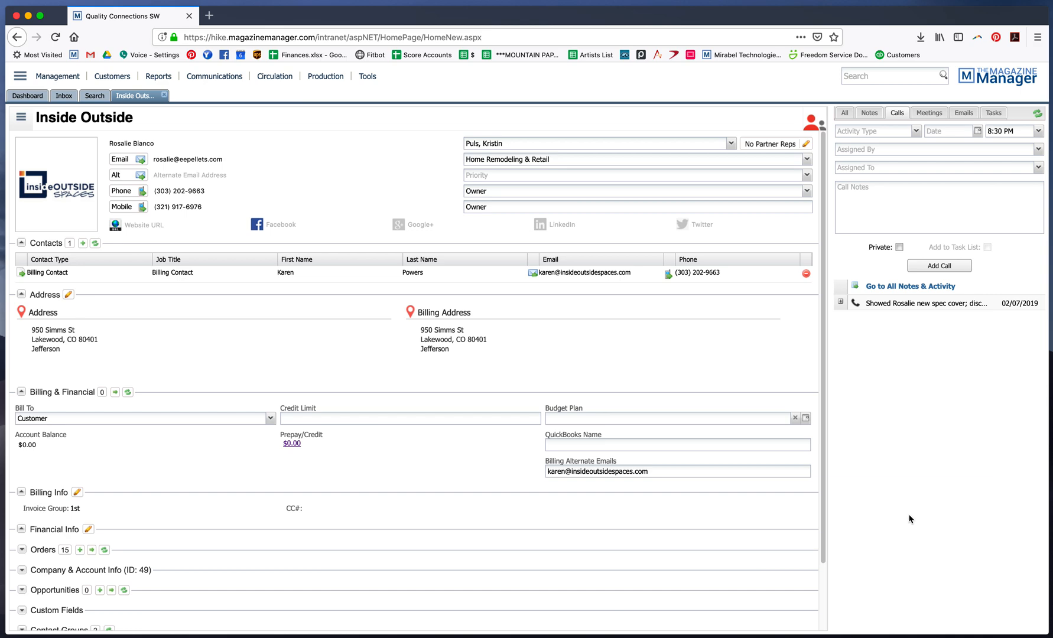
Set up a Sales Call entry dated 02/11/2019 at 10:00 AM
left_click(915, 132)
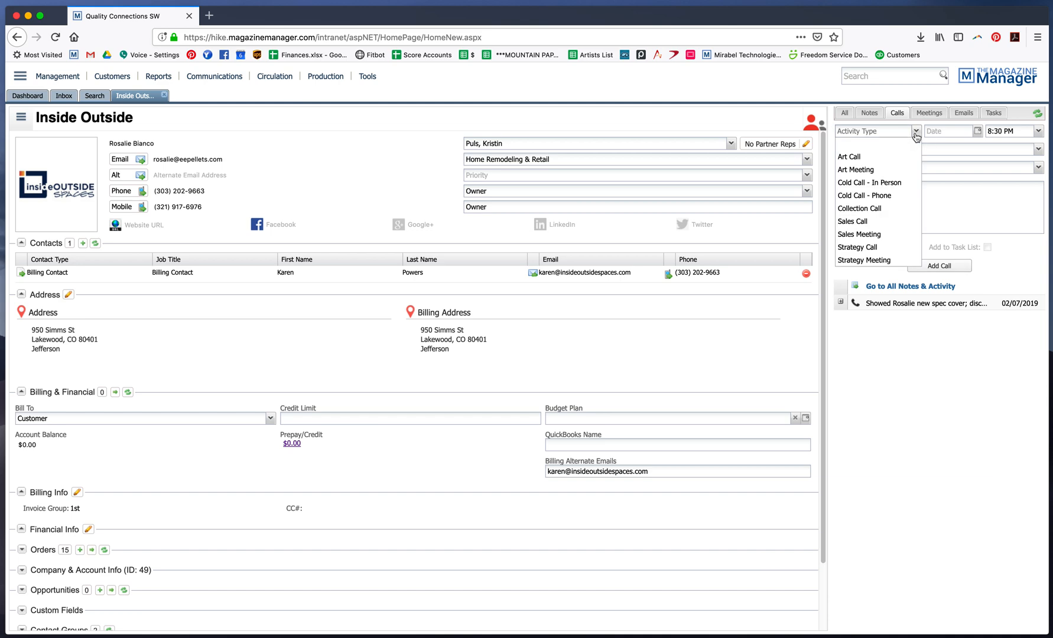
left_click(867, 221)
left_click(978, 130)
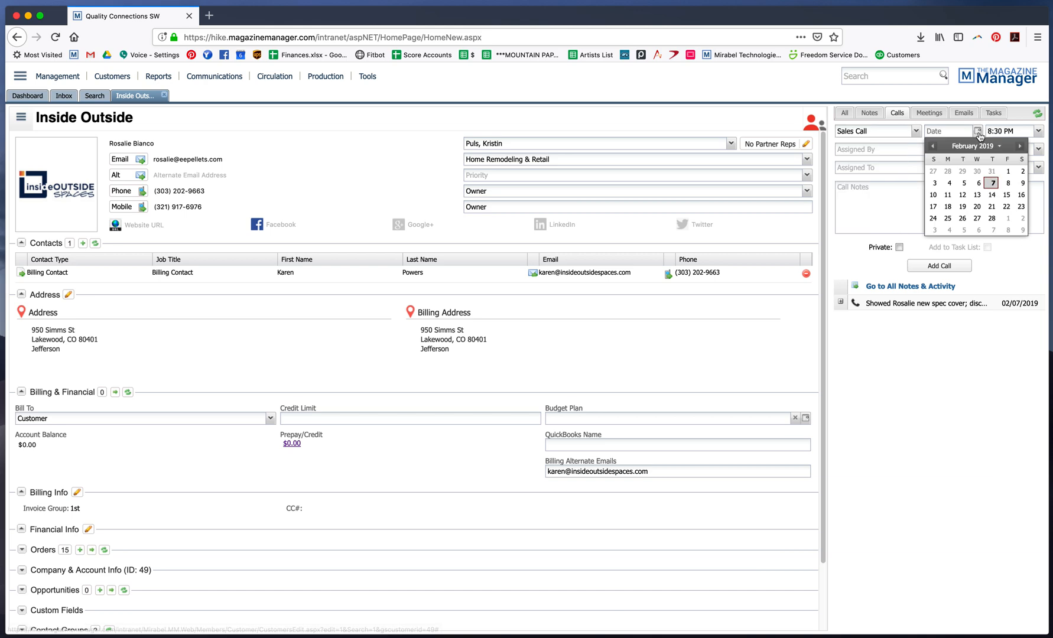
left_click(949, 196)
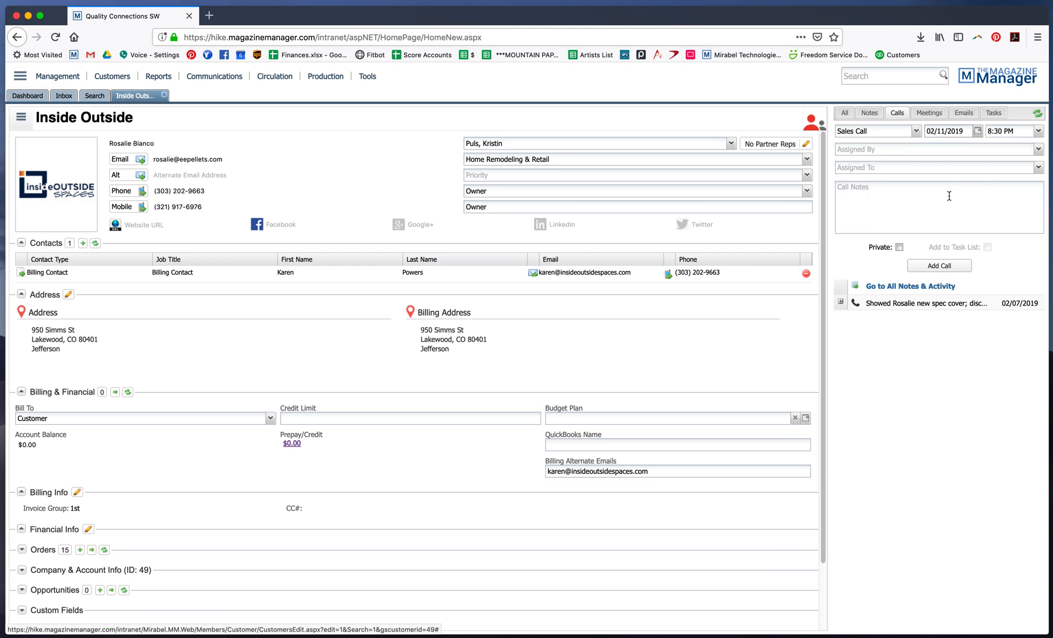
left_click(1037, 130)
scroll(1014, 252, "up", 5)
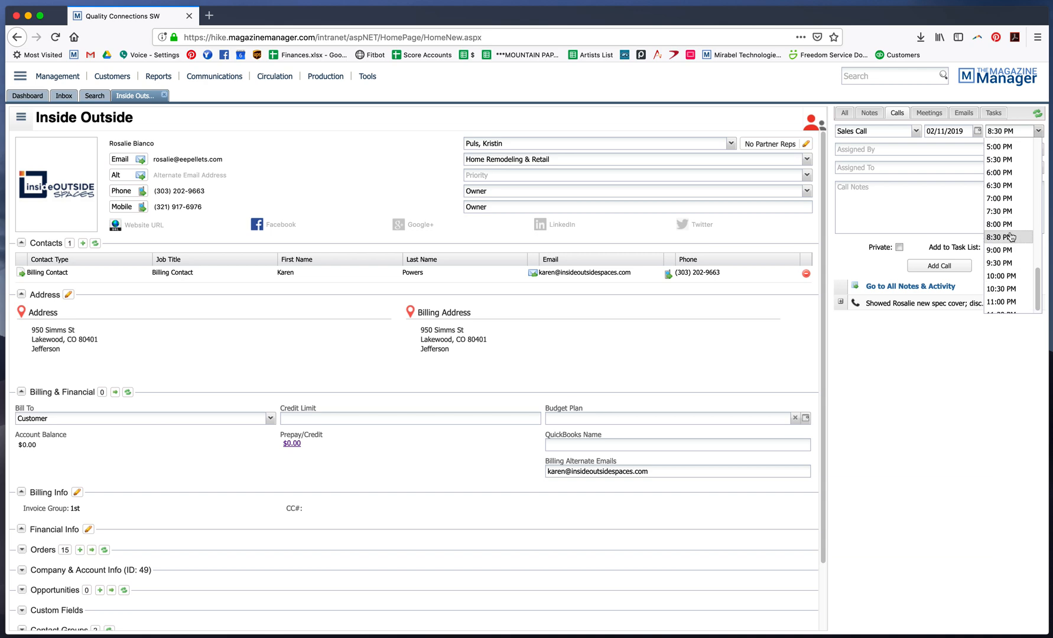
left_click(1015, 157)
left_click(992, 194)
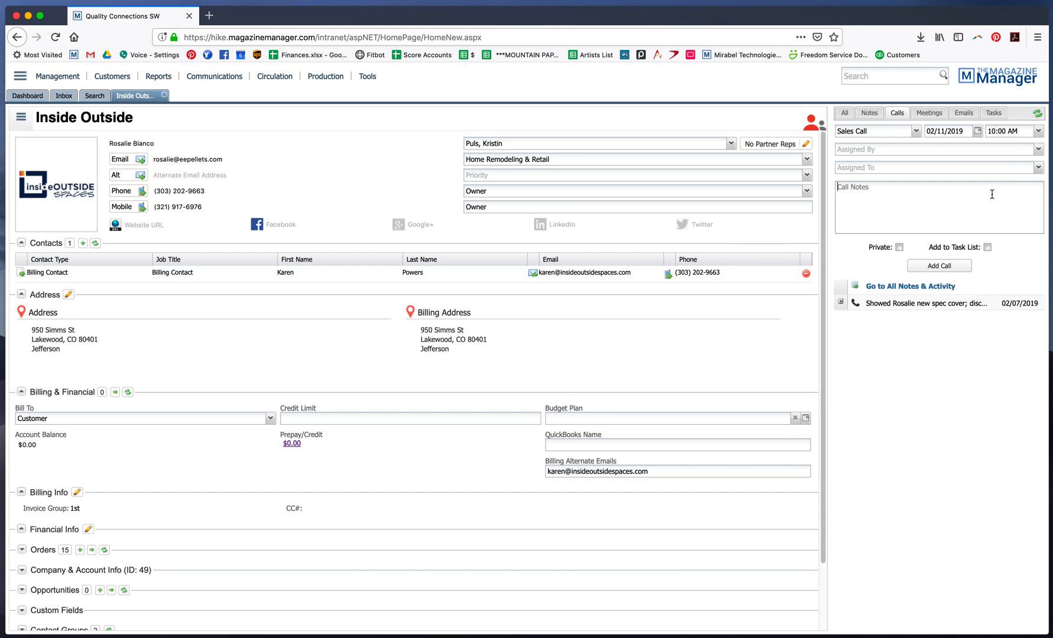
Enter call notes "Call to confirm addition of zones 4 and" and add the call
type("Call to confirm addition of zones 4 and 7.")
left_click(939, 265)
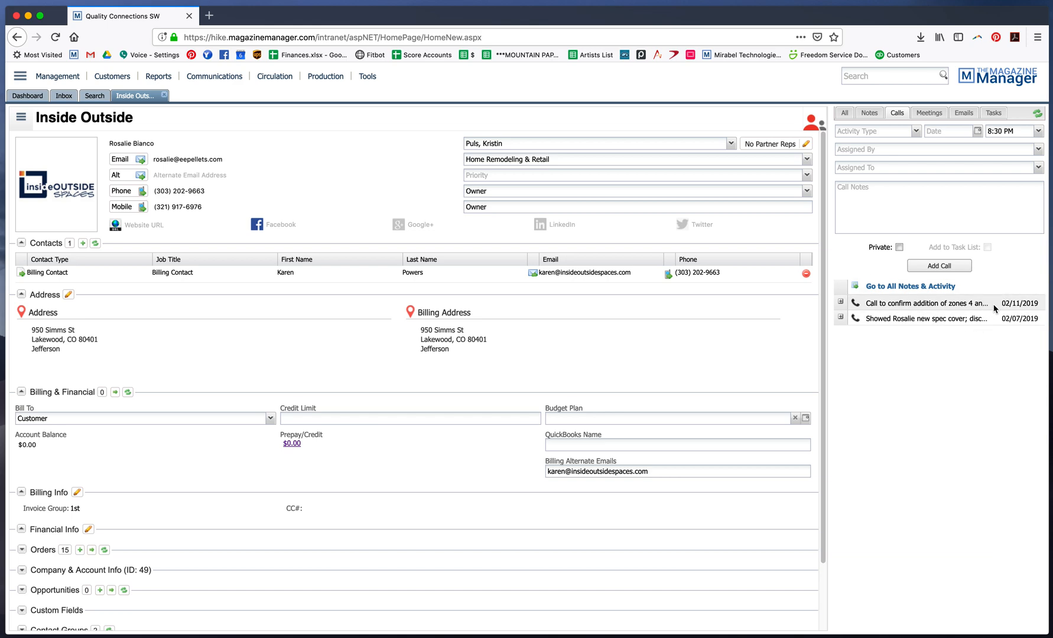
Return to the dashboard and refresh the Calls widget to check scheduled calls
left_click(24, 97)
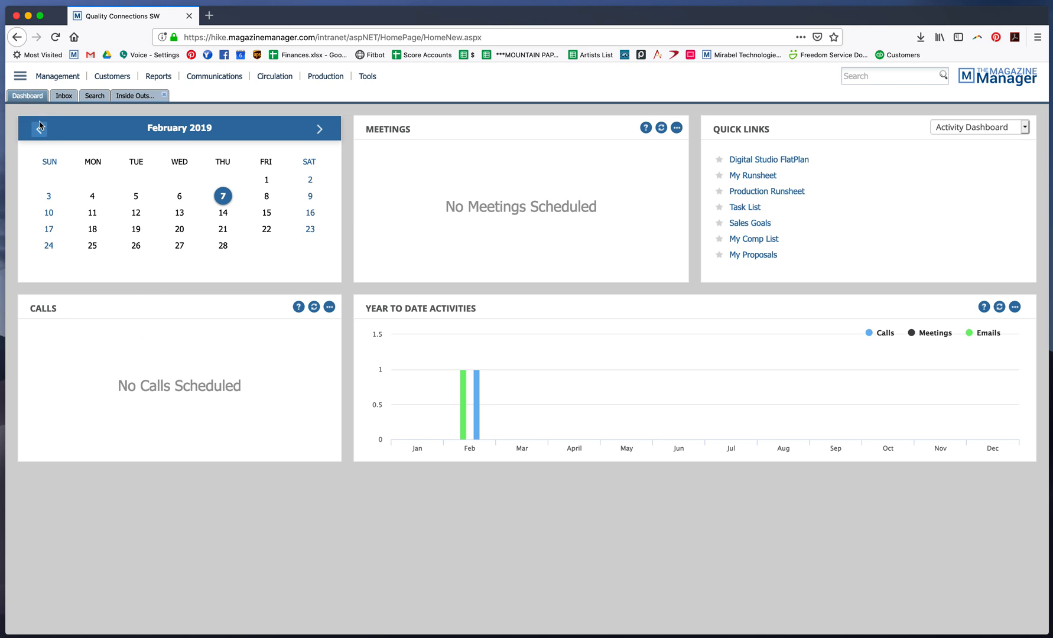
left_click(20, 79)
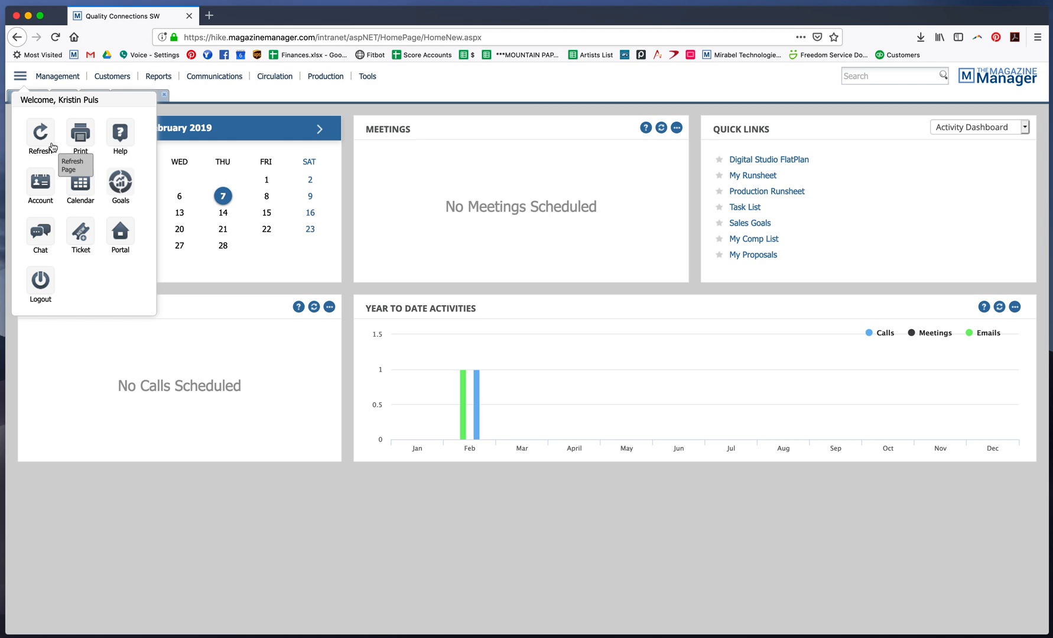
left_click(160, 487)
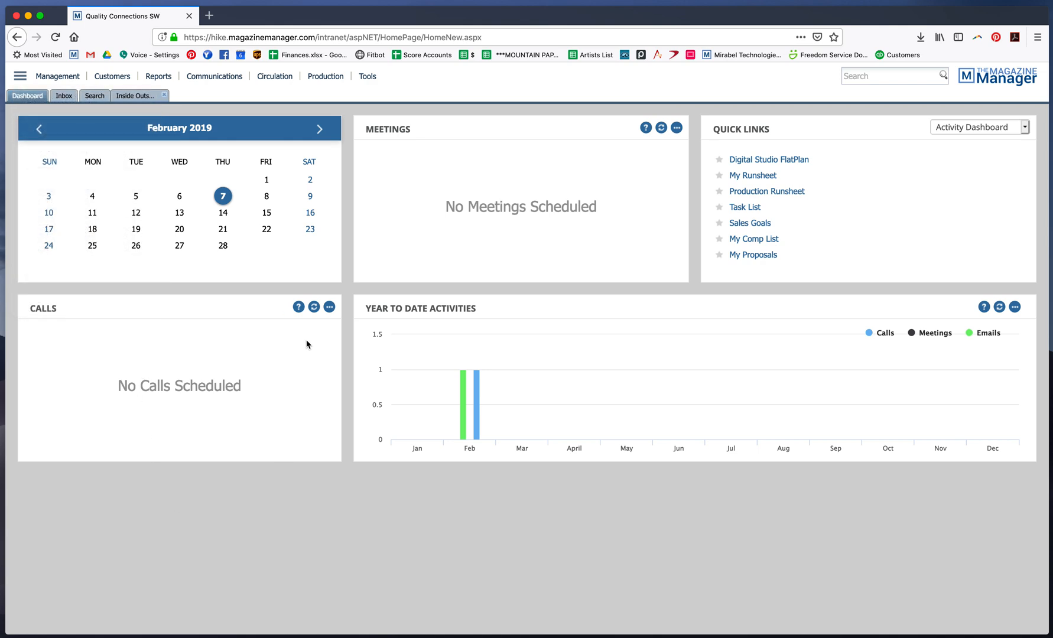
left_click(314, 308)
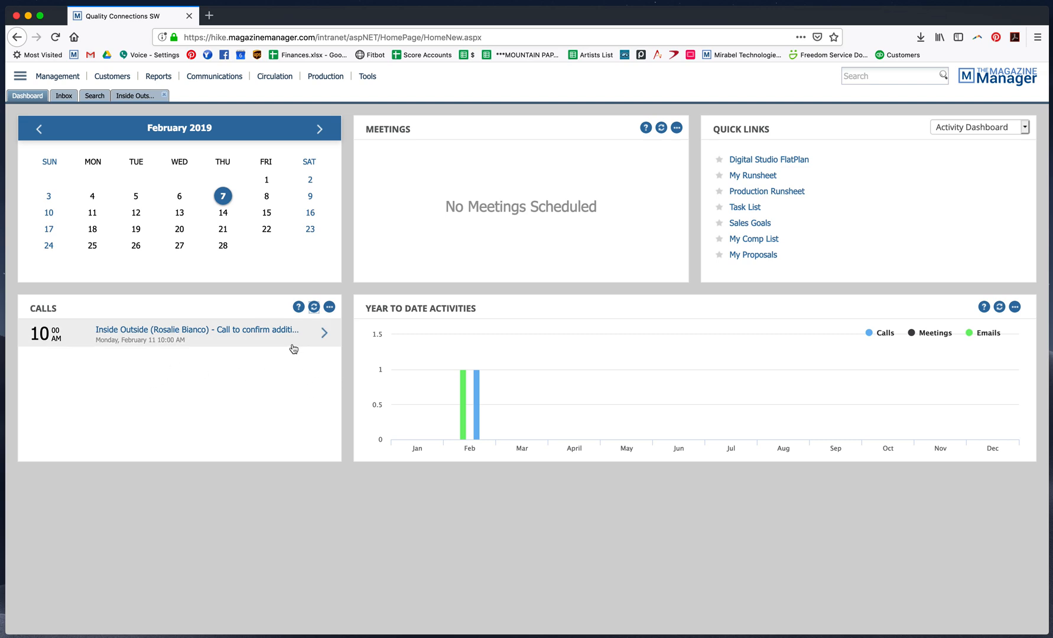
mouse_move(299, 310)
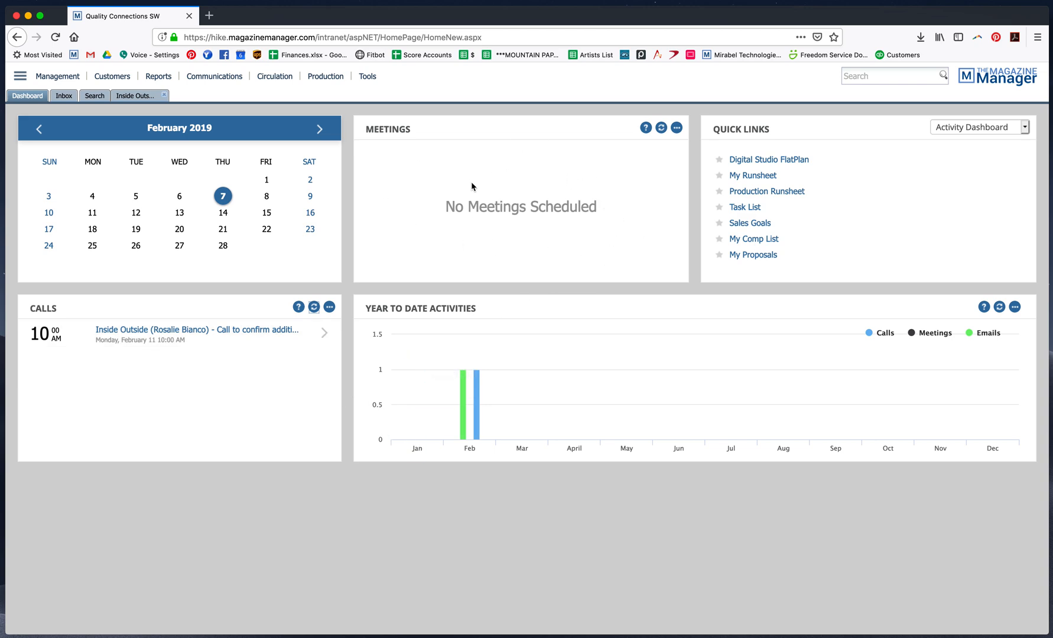
Back on the Inside Outside record, start a meeting entry of type Art Meeting dated 02/12/2019
left_click(131, 96)
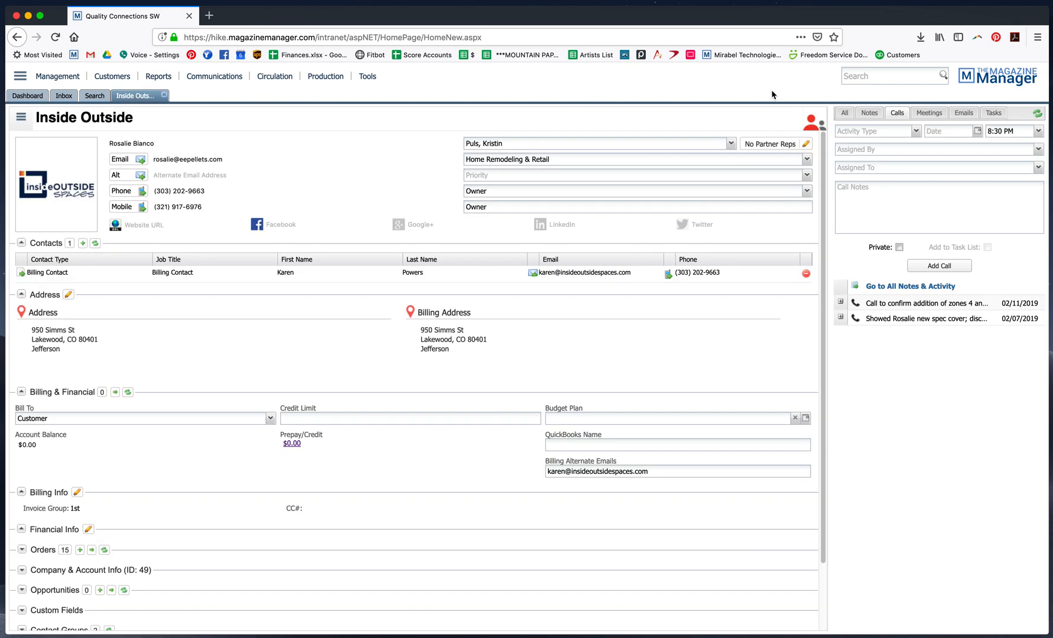
left_click(929, 113)
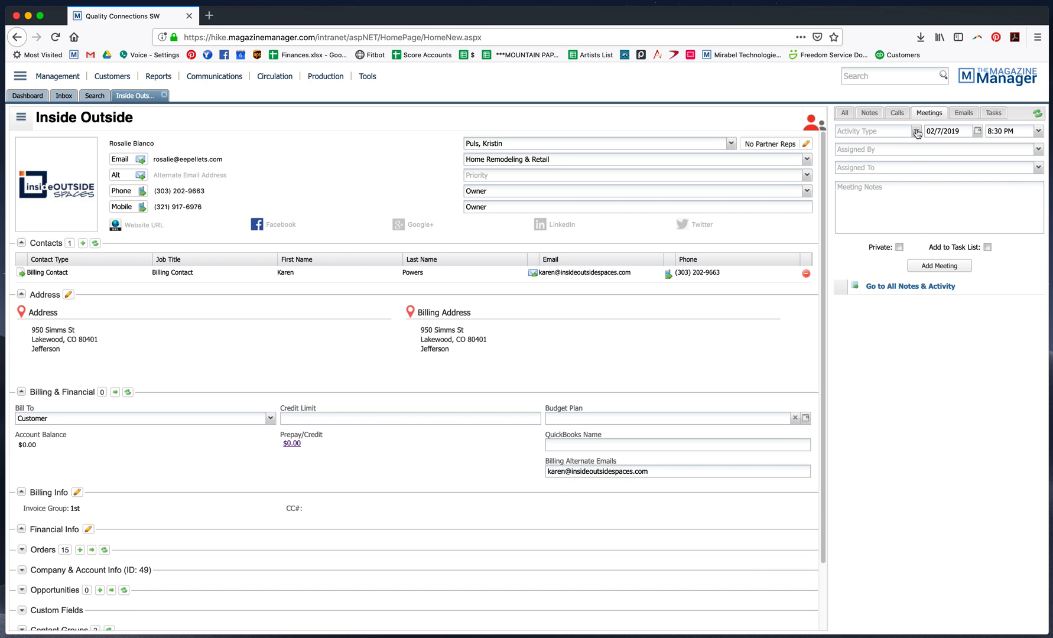
left_click(916, 132)
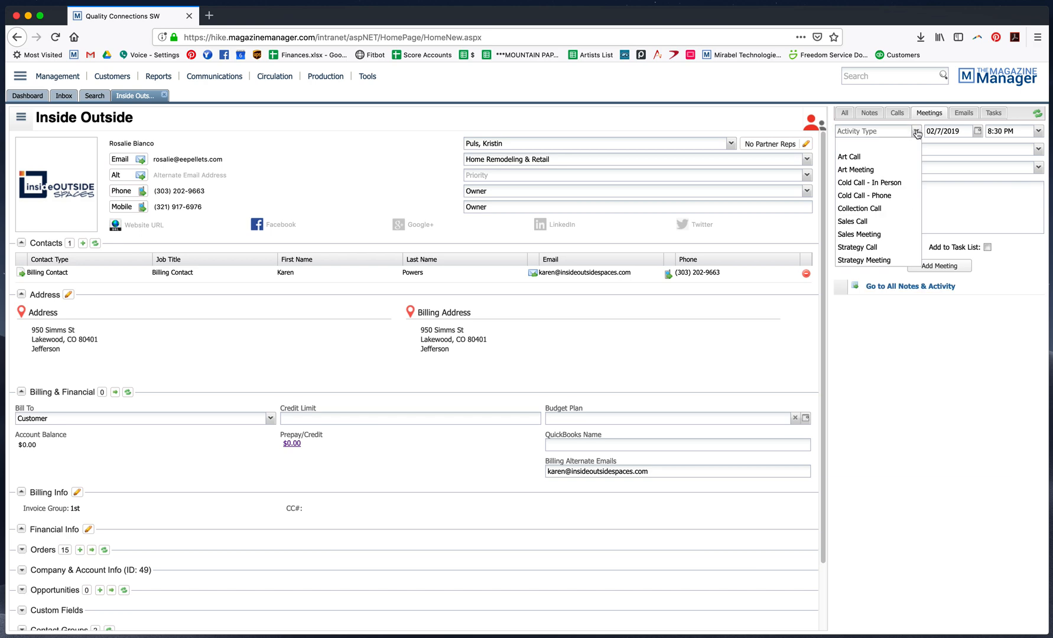
left_click(858, 170)
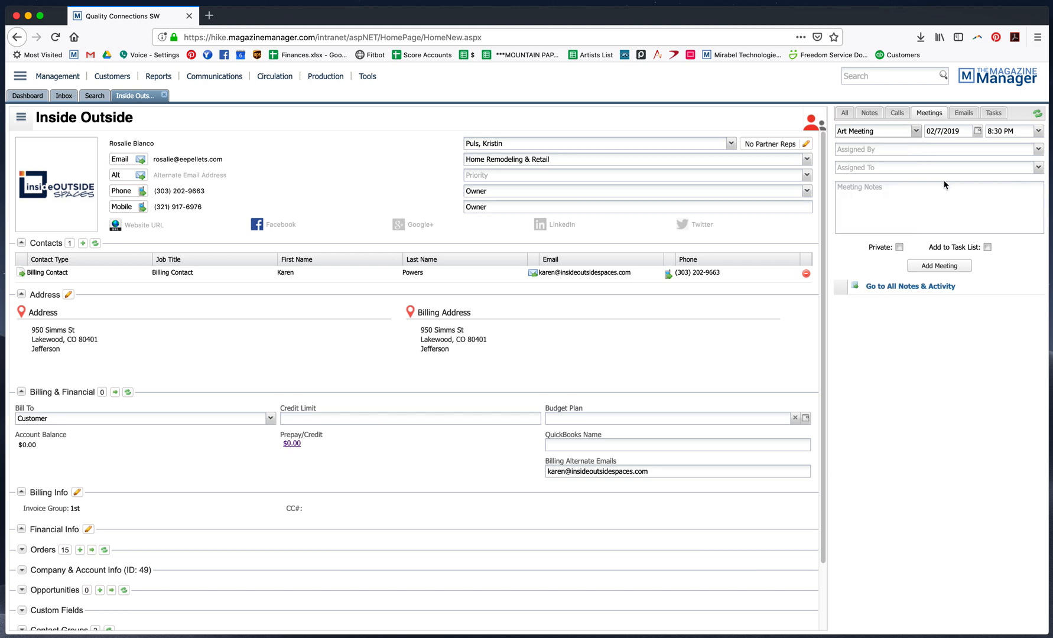
left_click(978, 132)
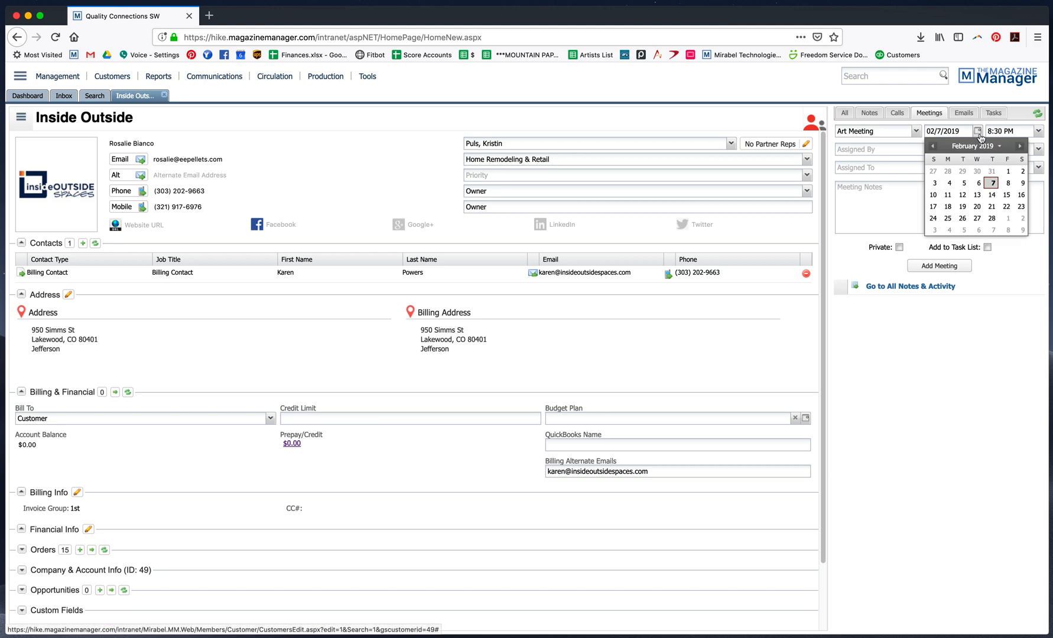
left_click(963, 196)
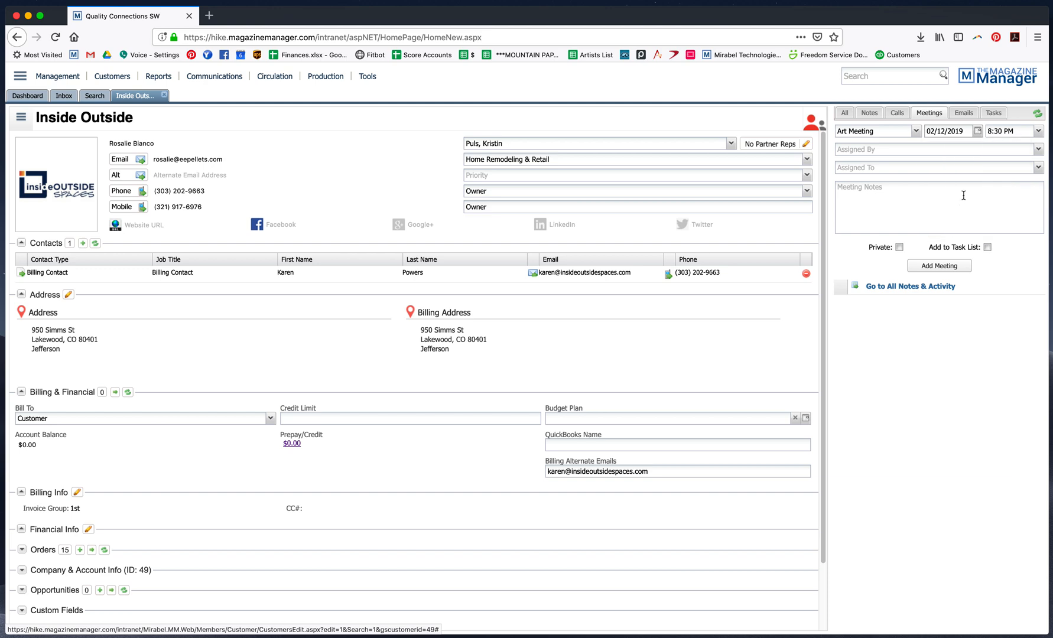
Add the meeting at 1:00 PM with the note "Strategize April cover."
left_click(1039, 131)
scroll(1022, 173, "up", 5)
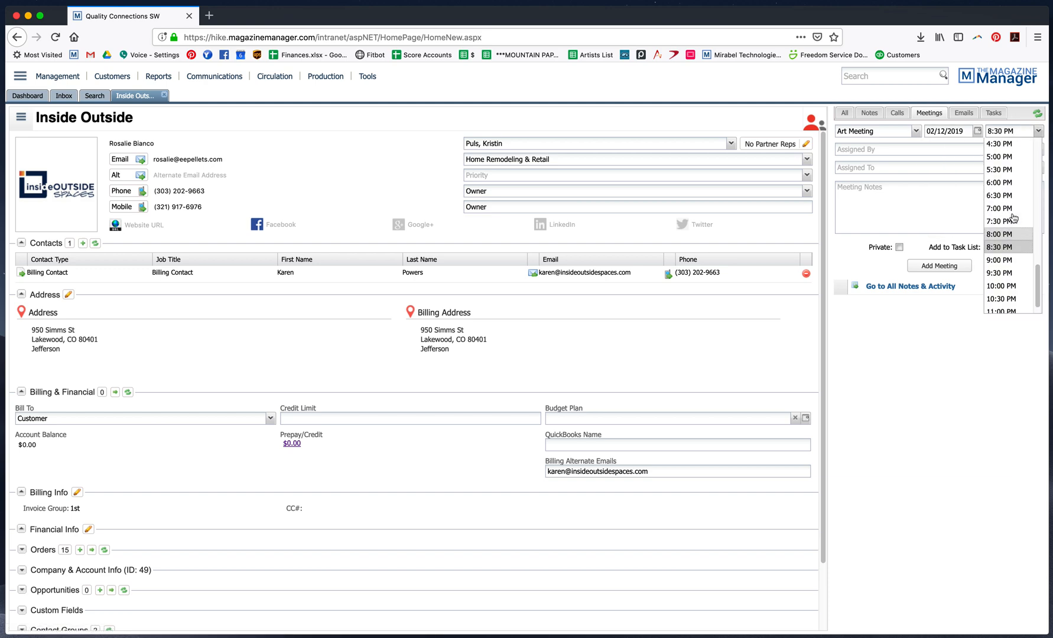
left_click(999, 204)
left_click(879, 204)
type("Str")
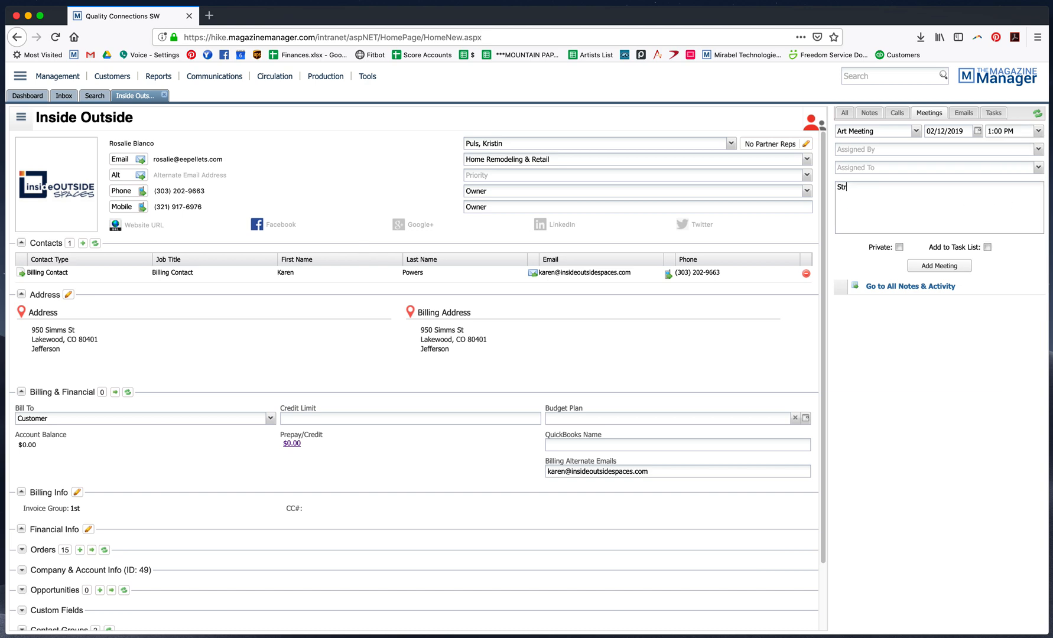
type("ategize April cover.")
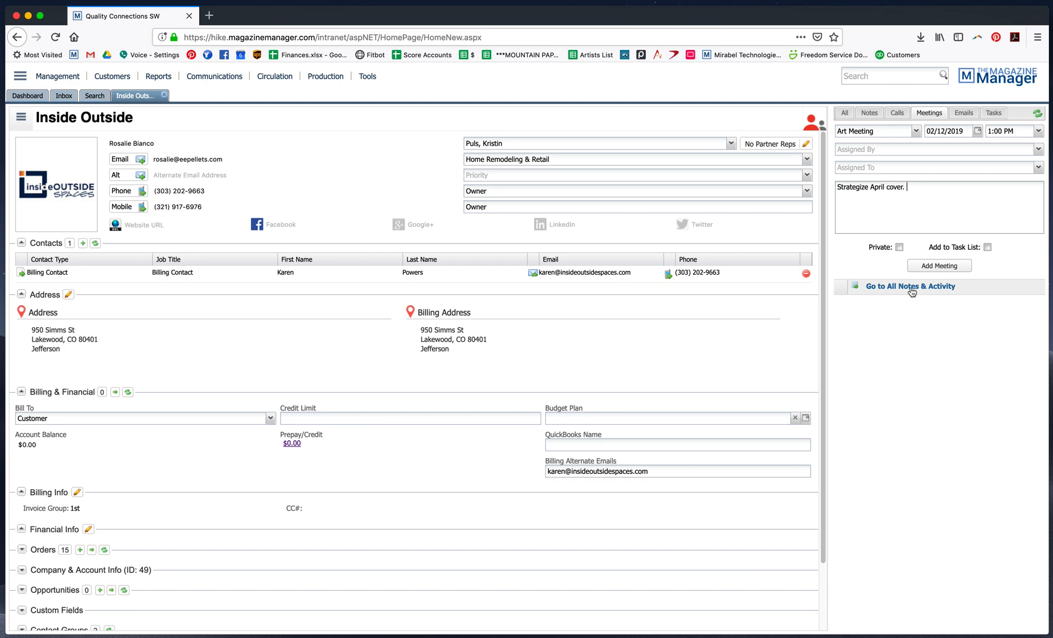
left_click(938, 267)
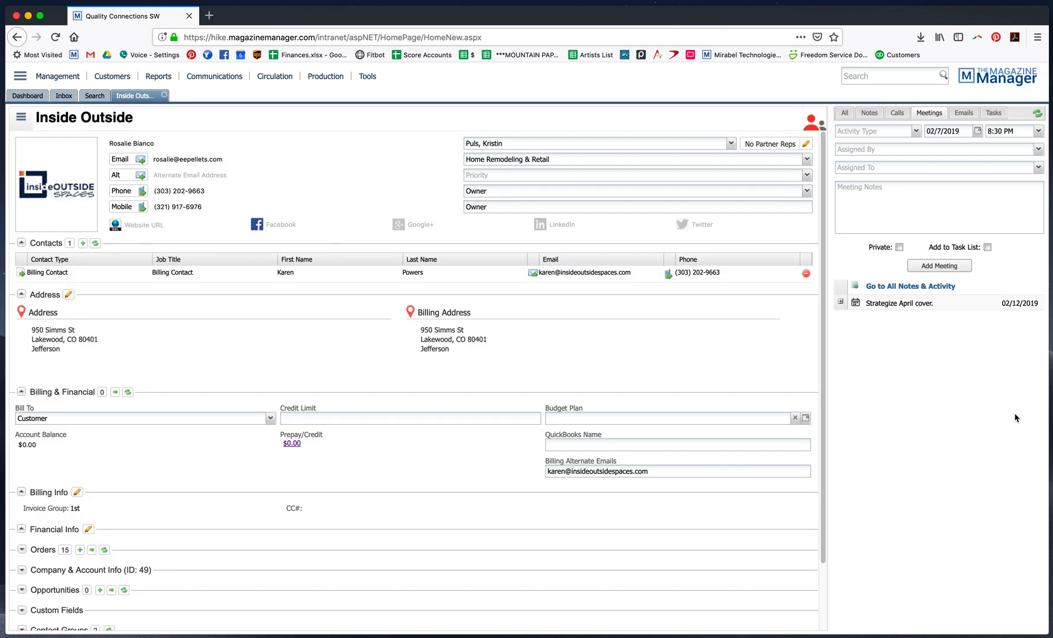
Start another Art Meeting entry dated 02/05/2019 at 1:00 PM on the Inside Outside record
left_click(917, 133)
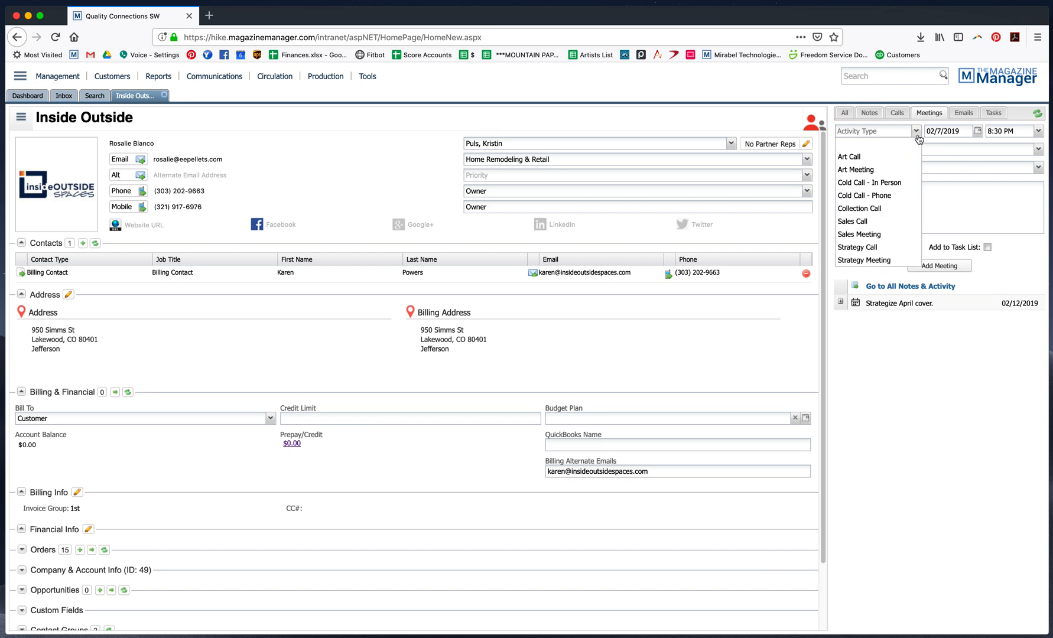
left_click(868, 170)
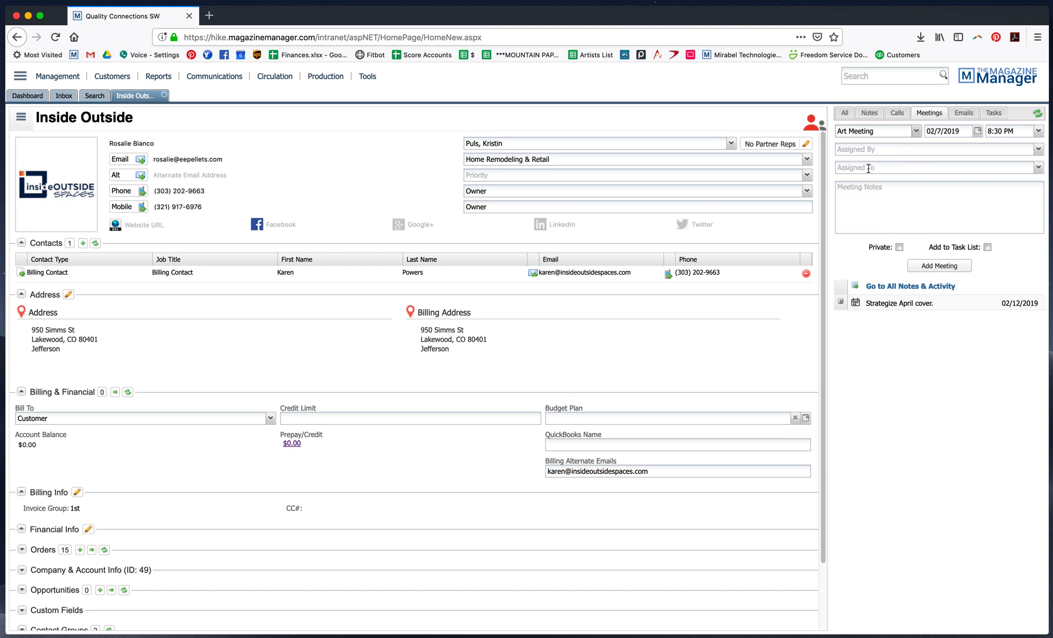
left_click(978, 131)
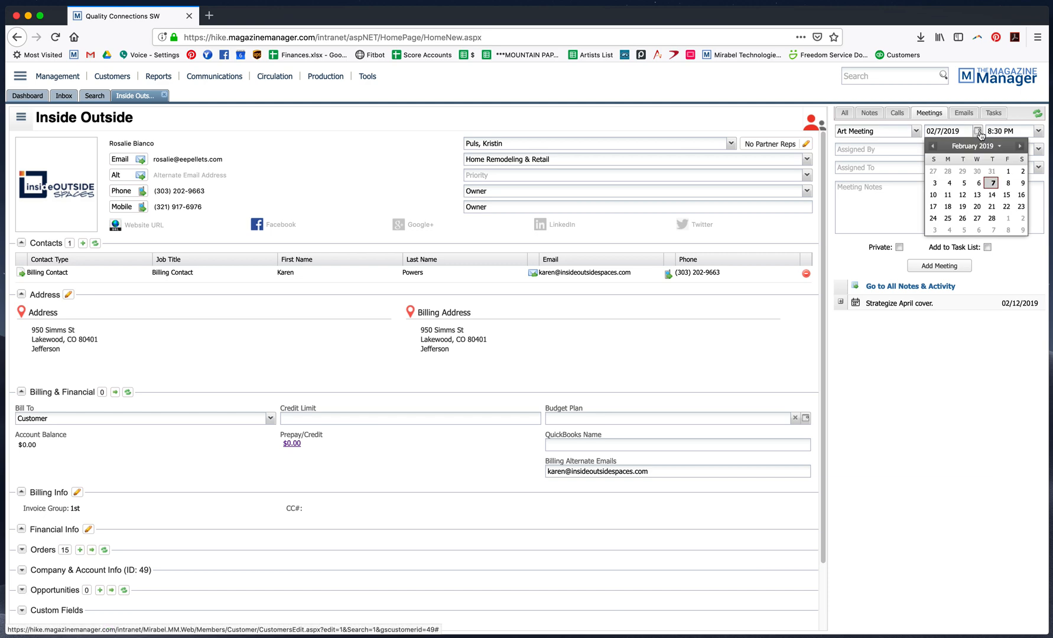
left_click(964, 183)
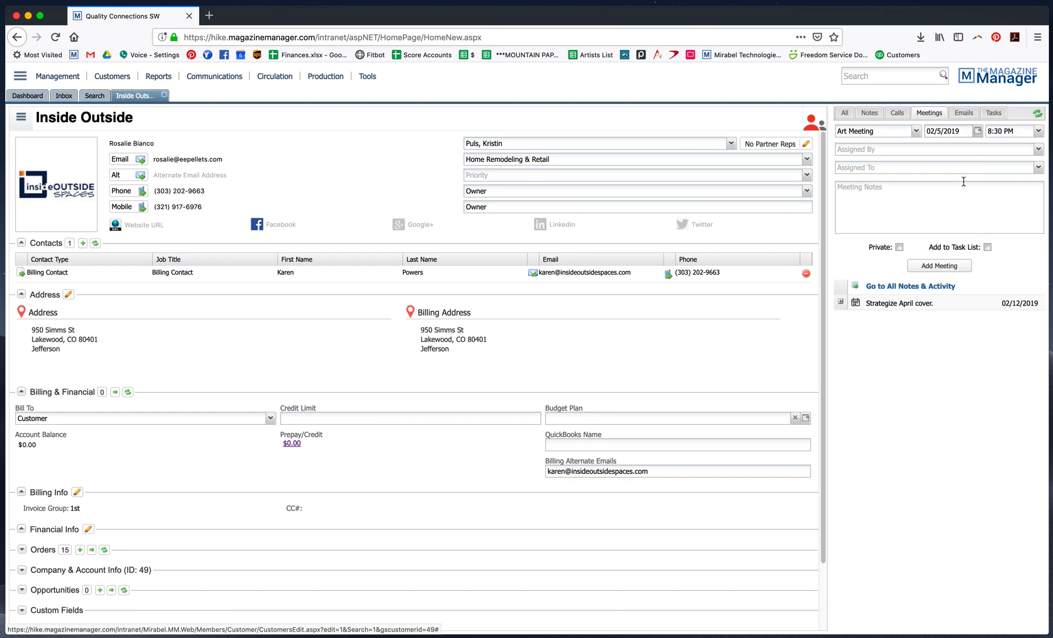
left_click(1039, 130)
scroll(1009, 237, "up", 5)
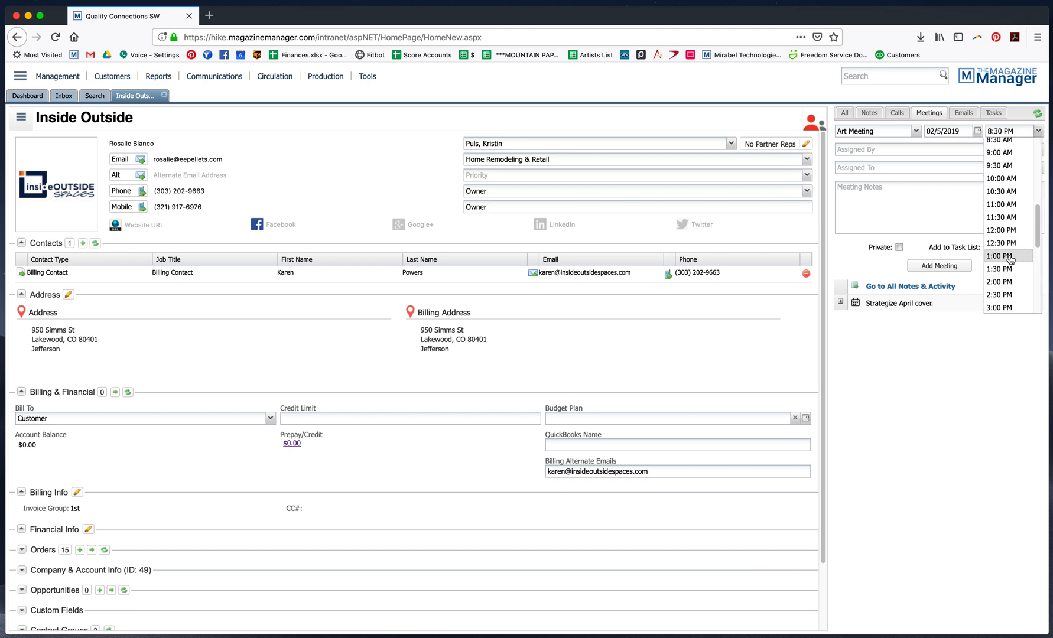
left_click(1008, 257)
Add the meeting with the note "Checked in on new photography."
left_click(932, 208)
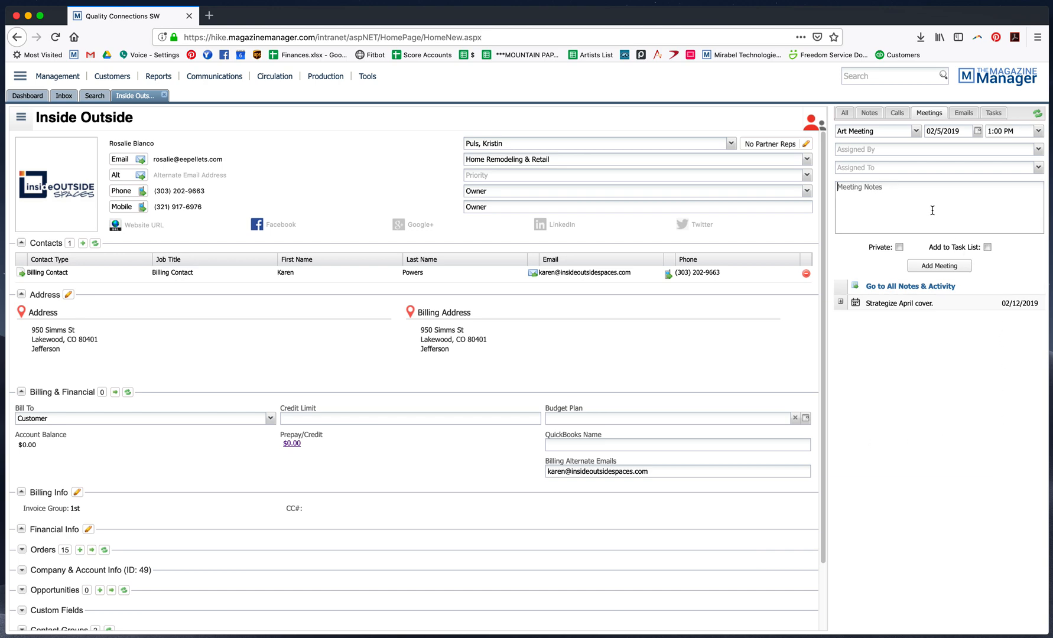
type("Checked in on new ph")
type("aphy.")
left_click(932, 267)
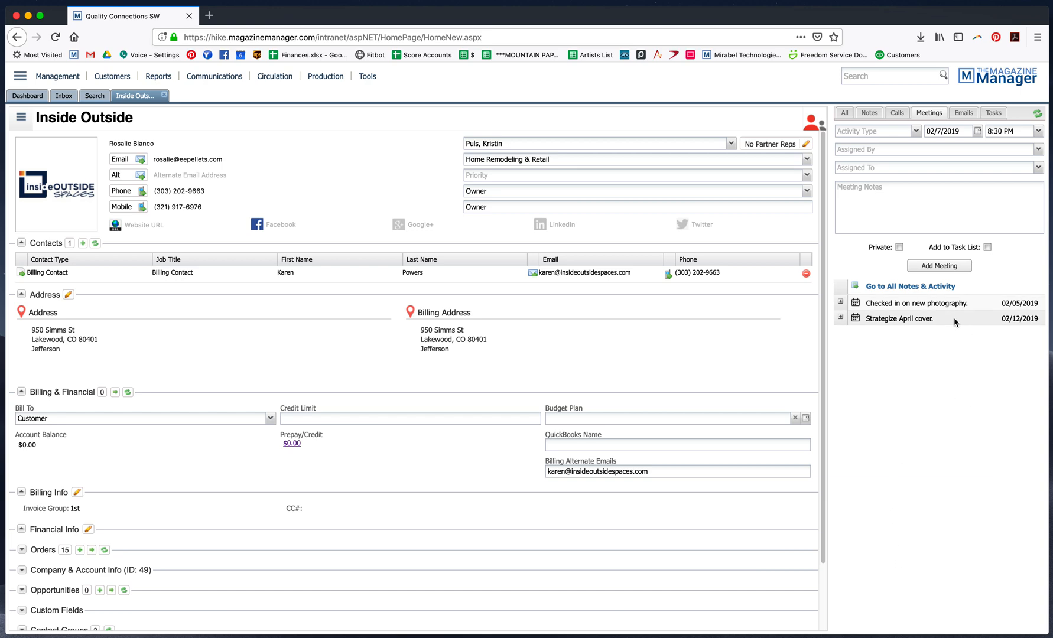
Return to the dashboard and refresh the Meetings widget to check scheduled meetings
left_click(17, 96)
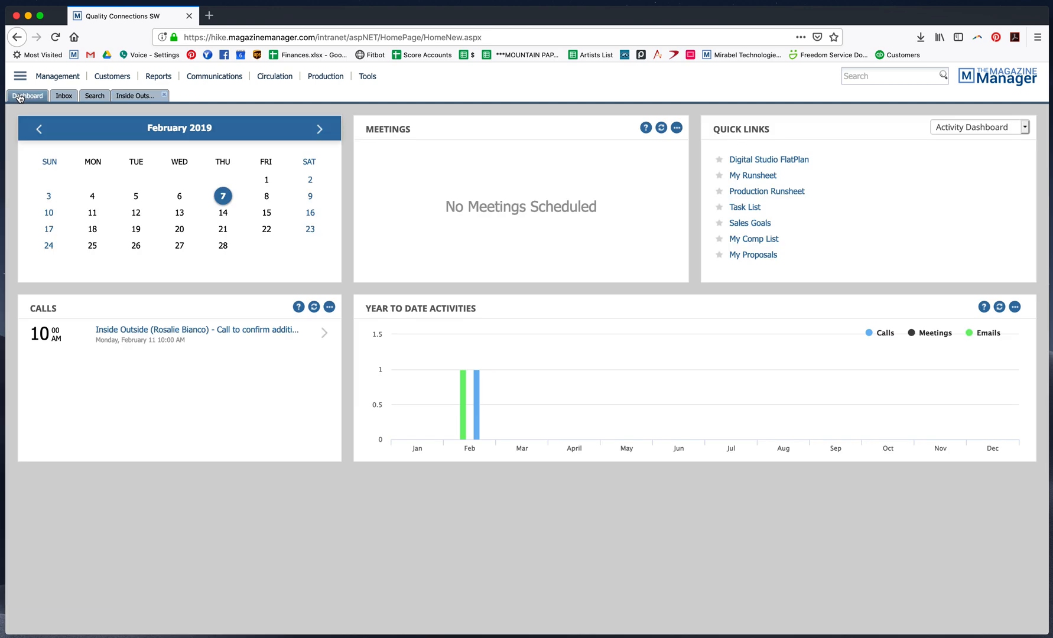
left_click(662, 127)
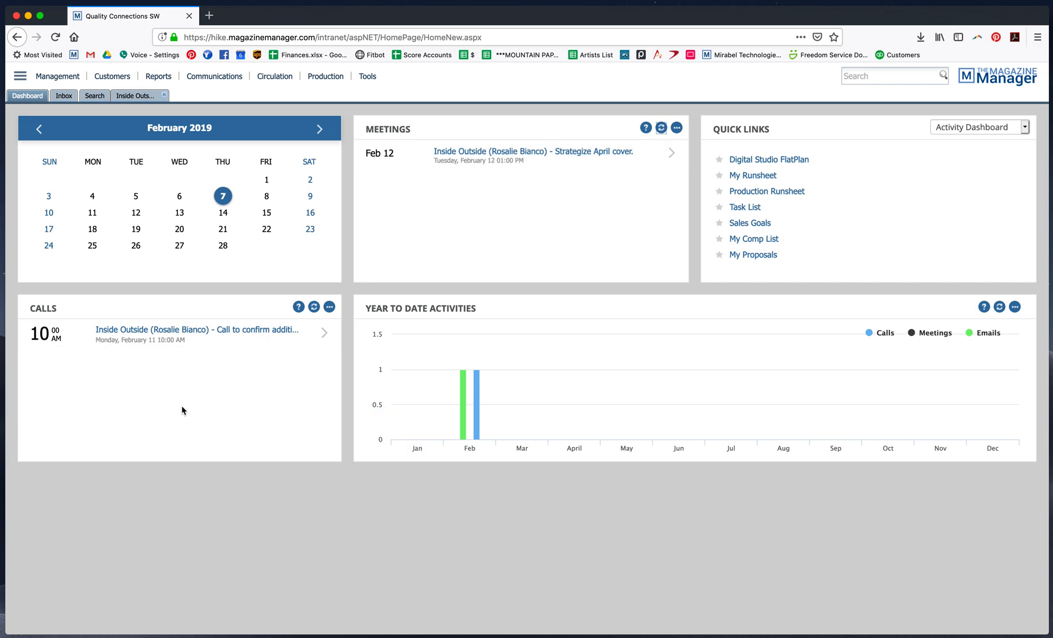
Open all notes and activity for Inside Outside and scroll through the logged entries
left_click(140, 95)
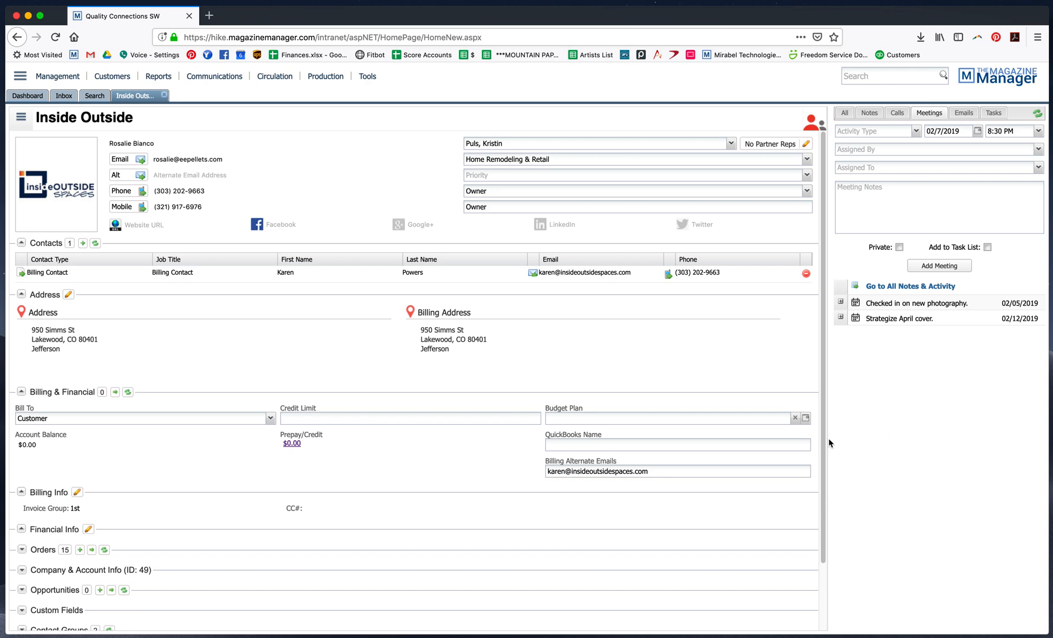
left_click(880, 288)
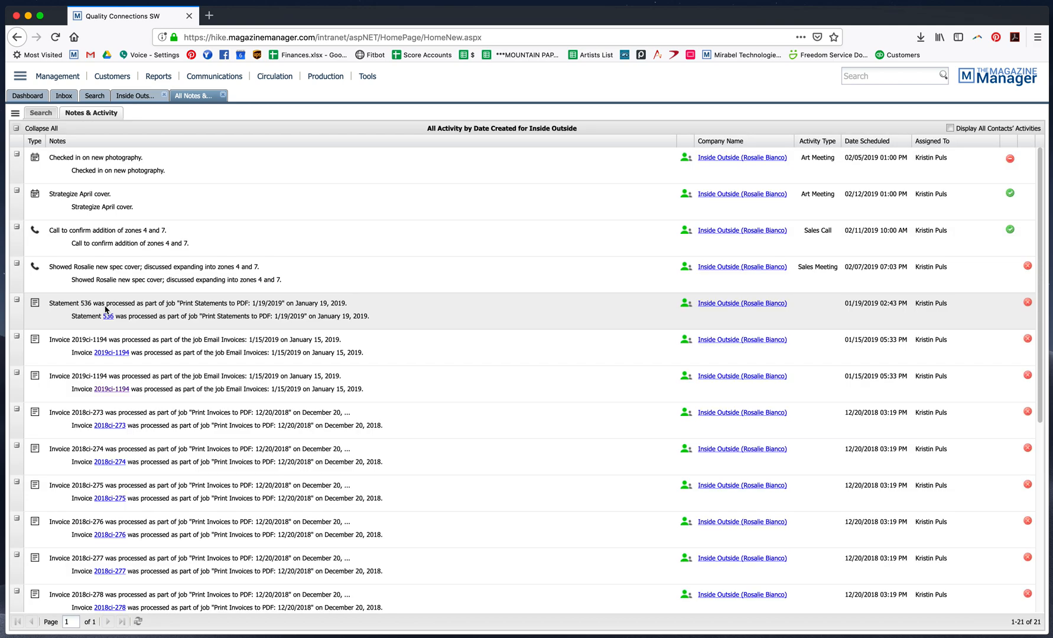
scroll(275, 384, "down", 5)
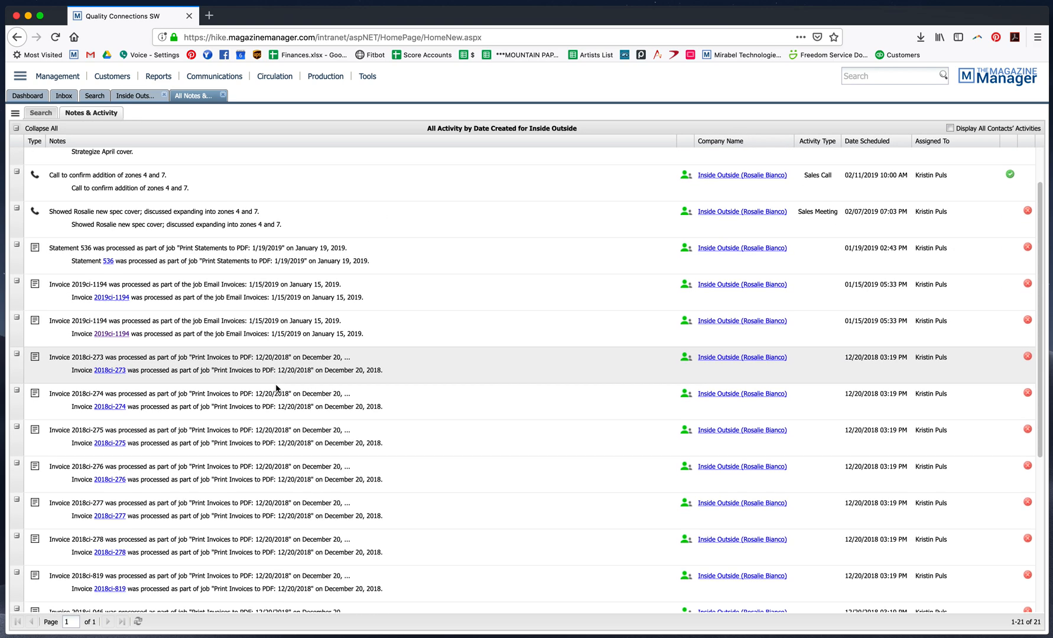
scroll(278, 390, "up", 4)
scroll(278, 390, "up", 2)
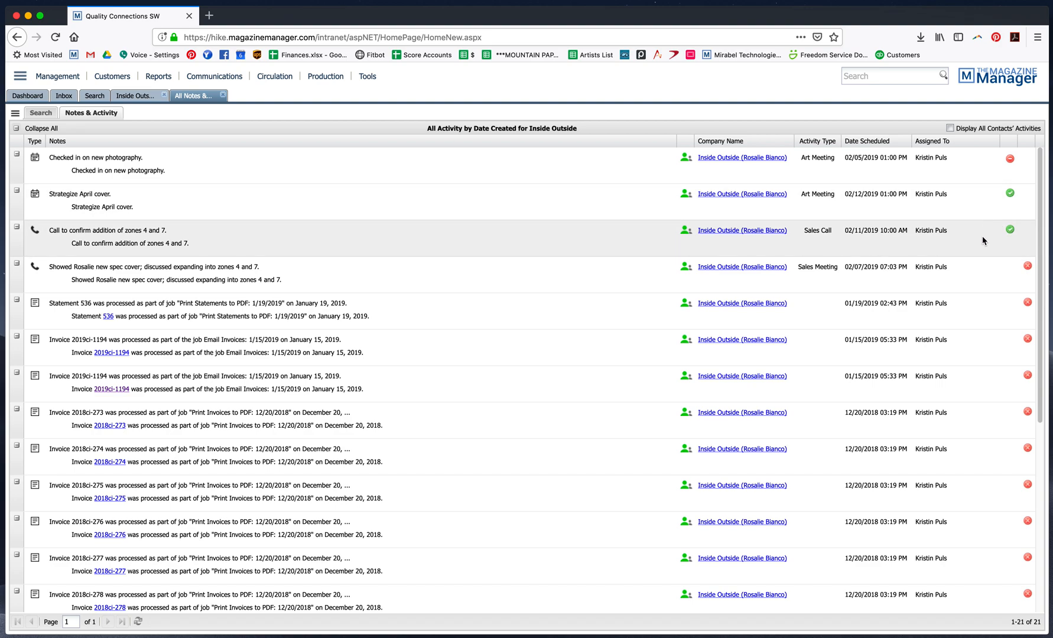
left_click(914, 261)
Edit the sales call, adding the note "Rosalie decided to go with just zone 4 in addition to current contract." and save
left_click(37, 235)
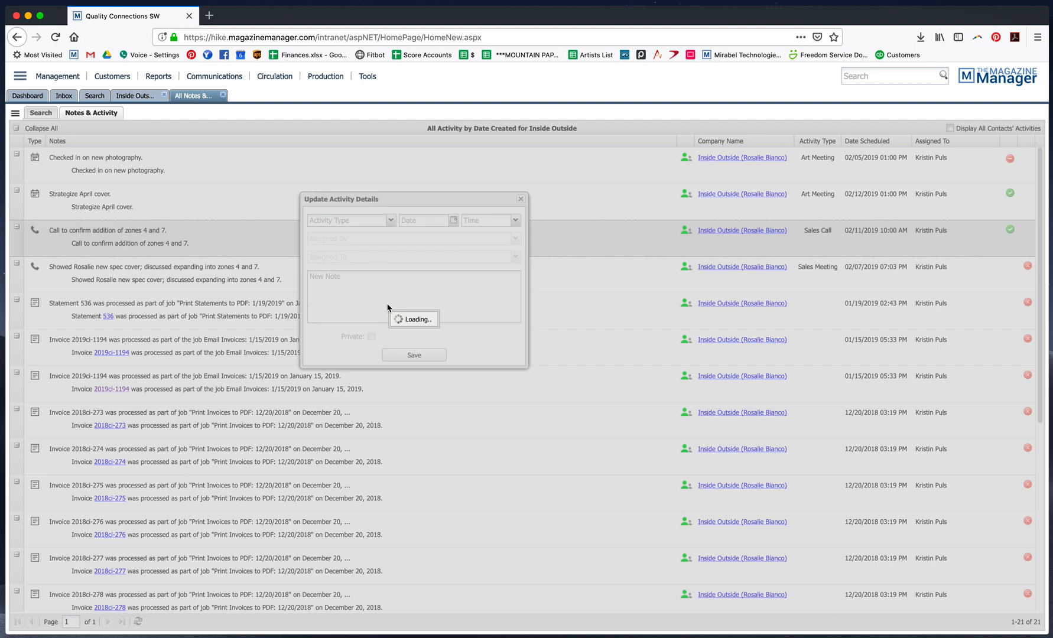
left_click(472, 279)
key("Return")
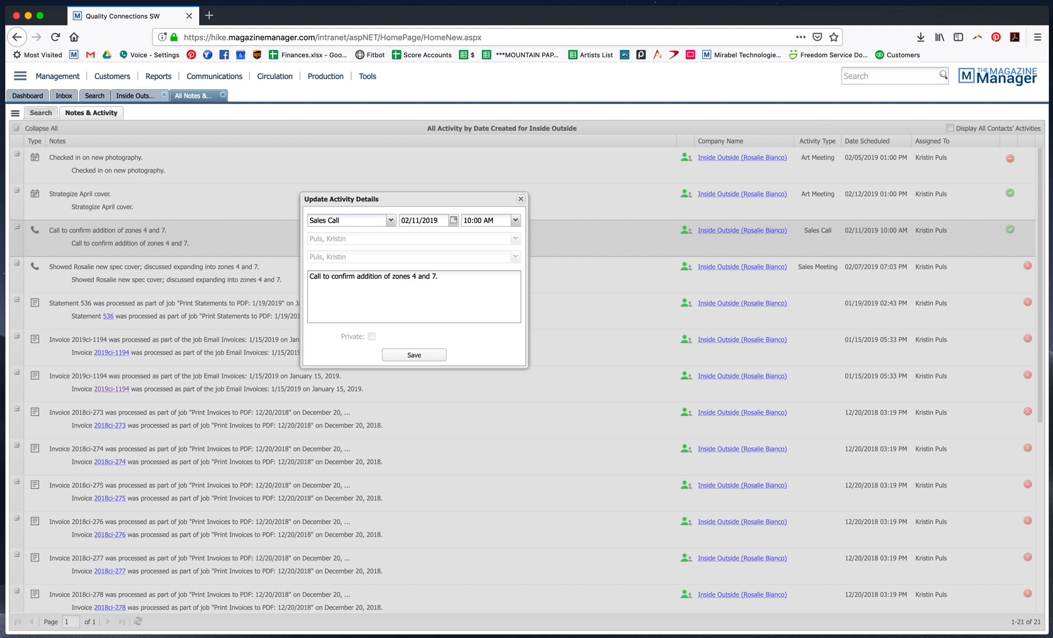
type("Rosalie decided to go with just zone 4 in addition to current contract.")
left_click(424, 358)
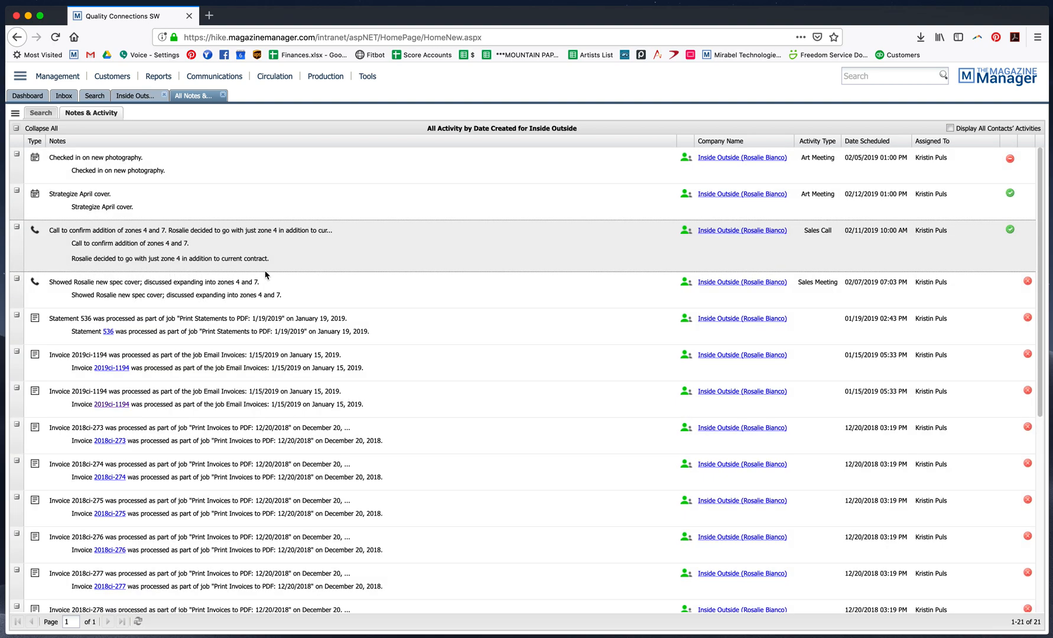
Mark the sales call and the "Strategize April cover." meeting as complete, confirming the alert
left_click(1011, 230)
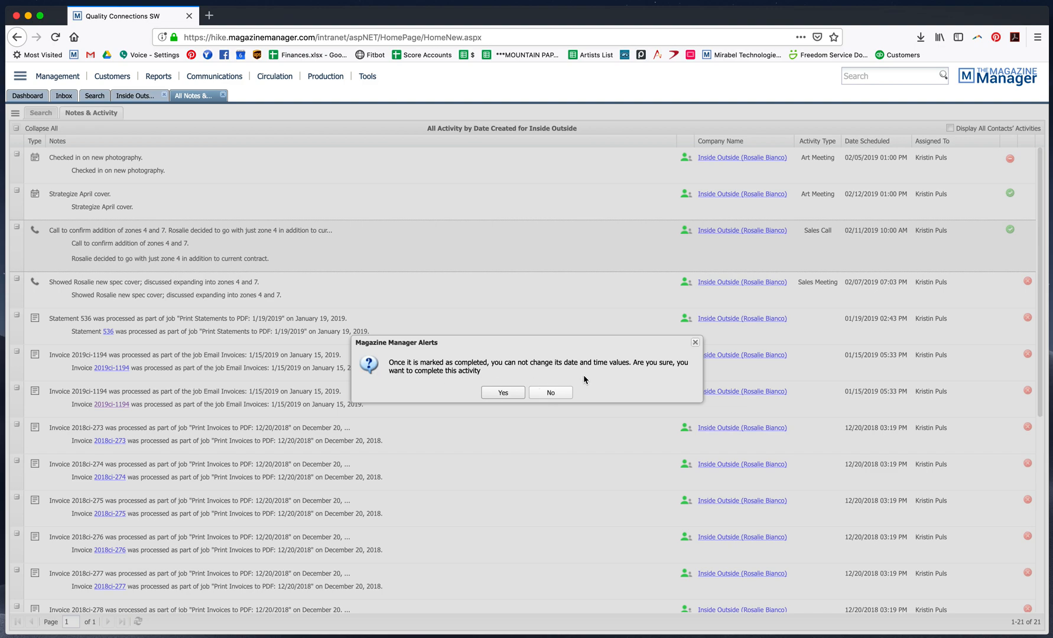
left_click(505, 393)
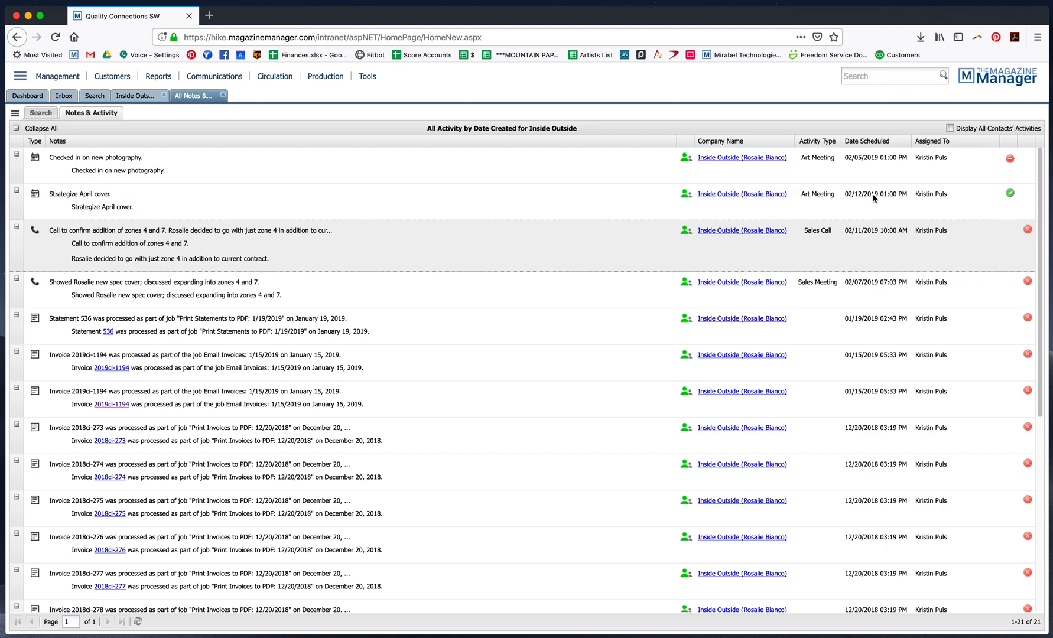
left_click(1010, 193)
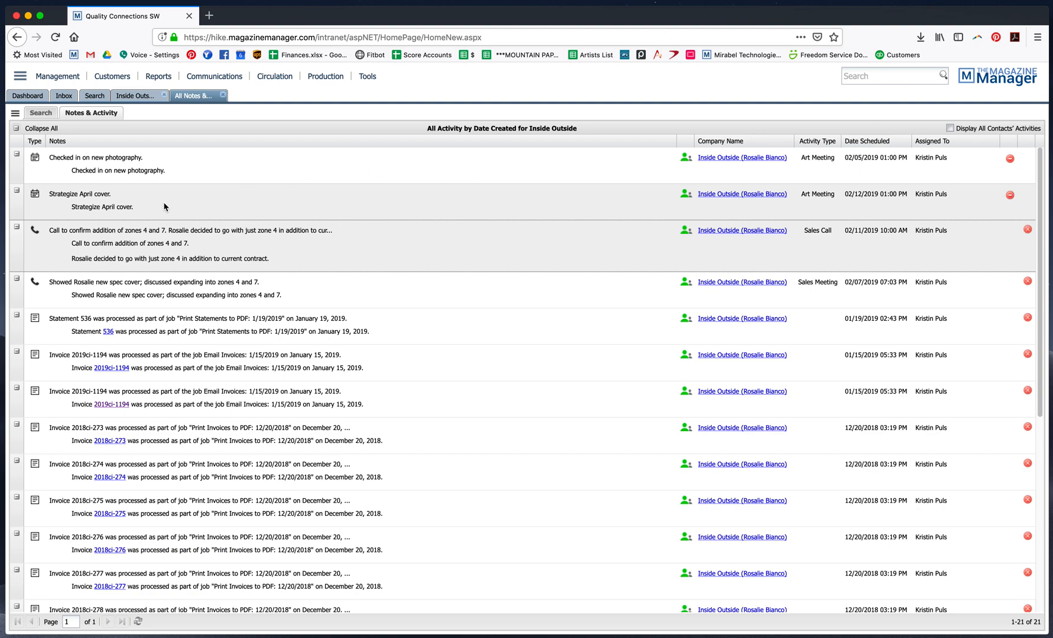
Return to the dashboard and refresh the Calls and Meetings widgets
left_click(38, 95)
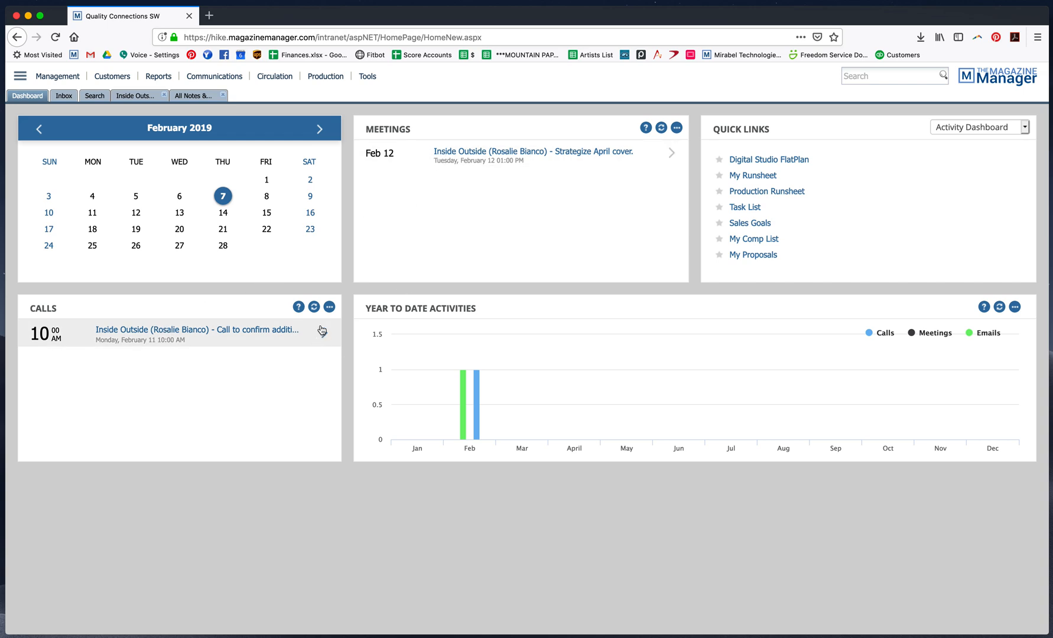
left_click(314, 306)
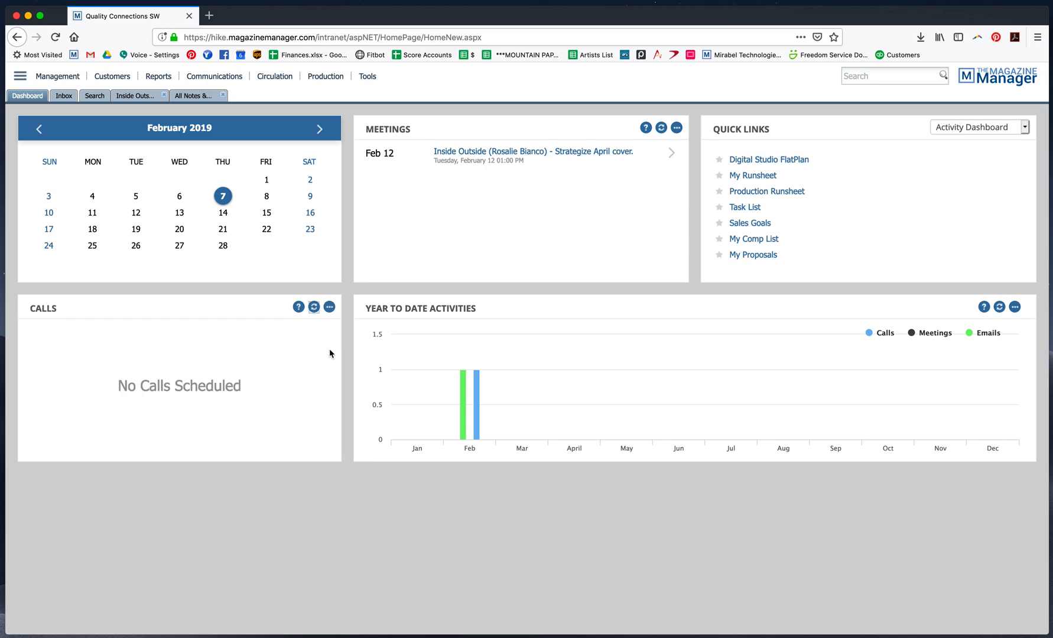
left_click(662, 128)
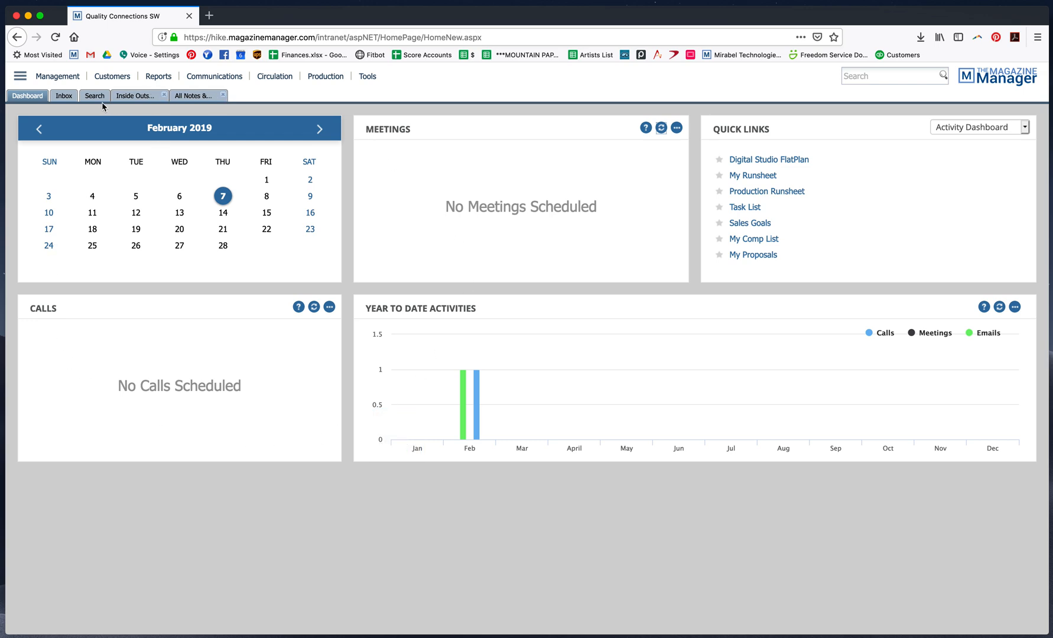
left_click(166, 81)
mouse_move(166, 110)
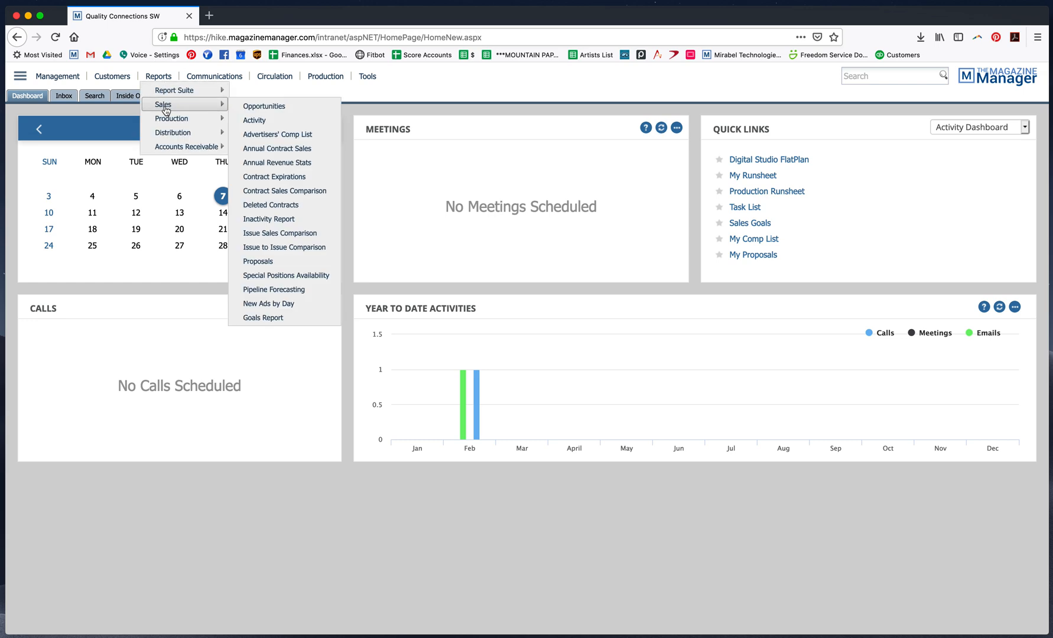
left_click(255, 120)
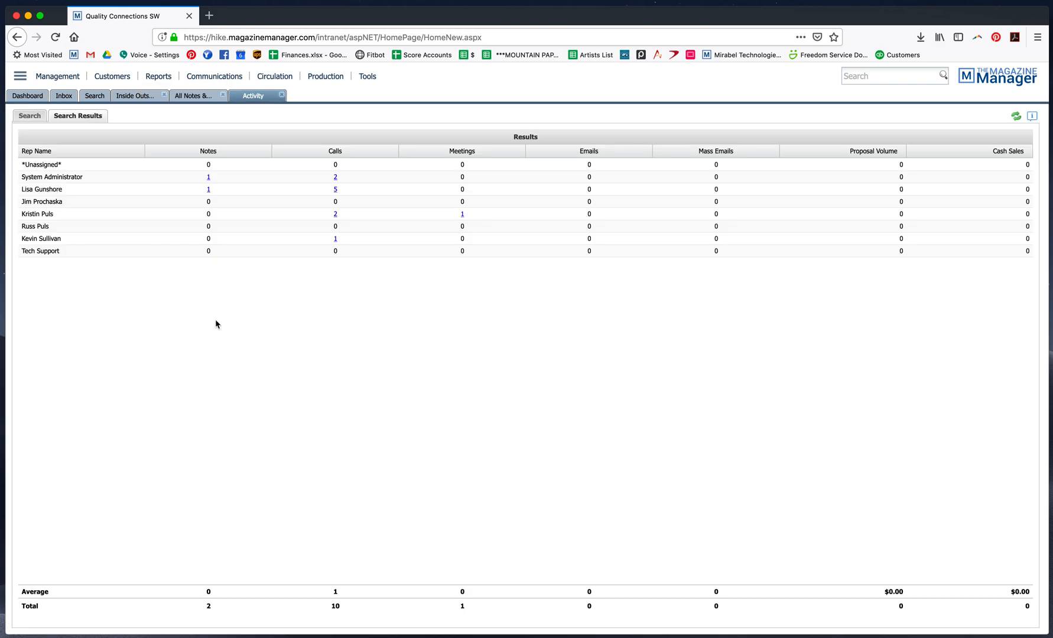
left_click(31, 117)
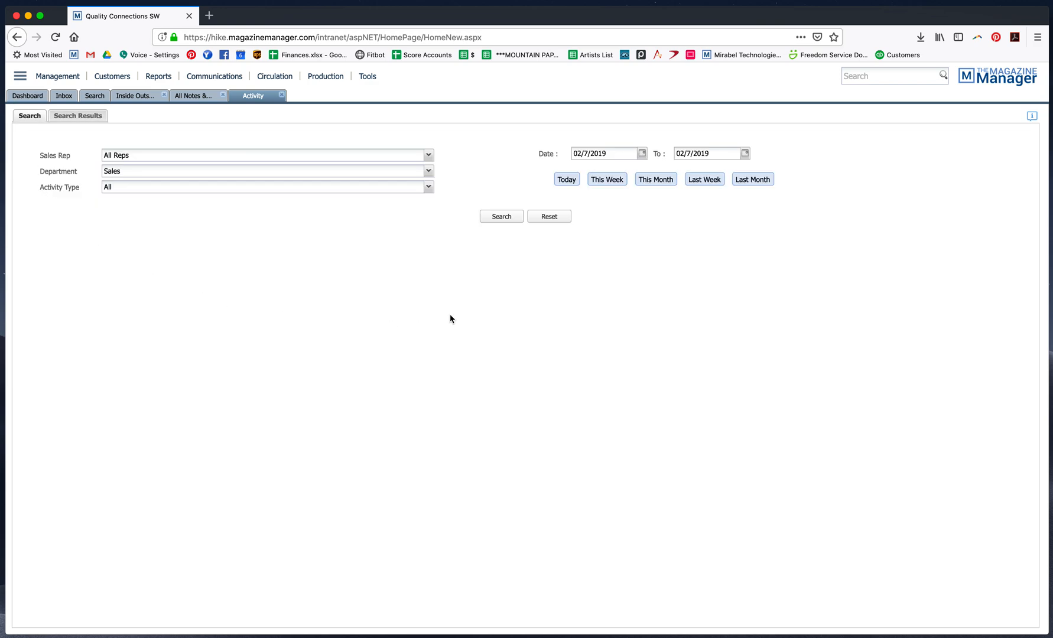
left_click(428, 155)
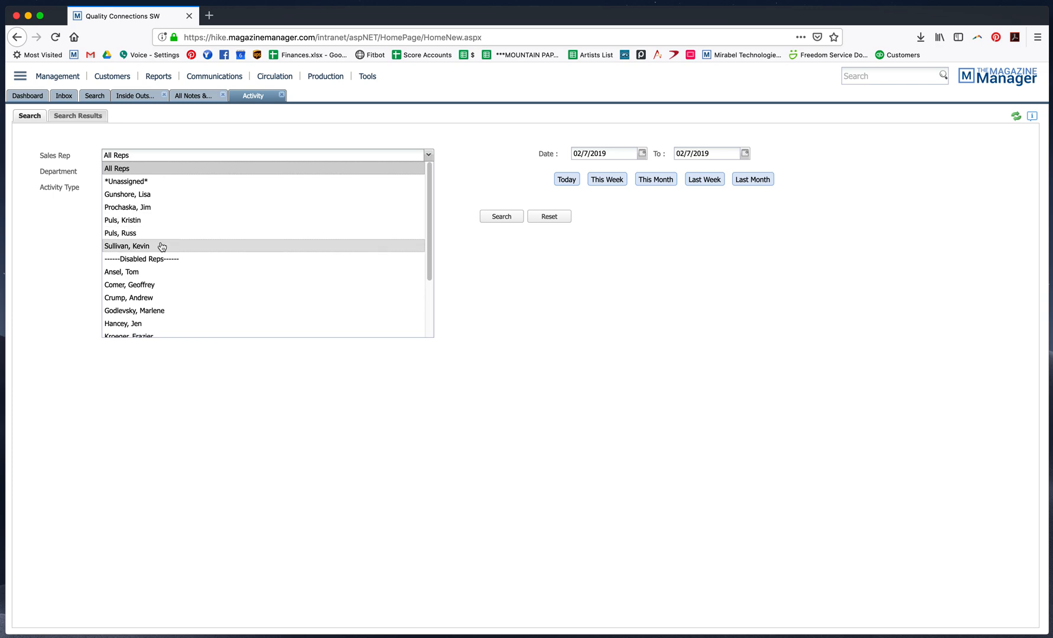
left_click(158, 224)
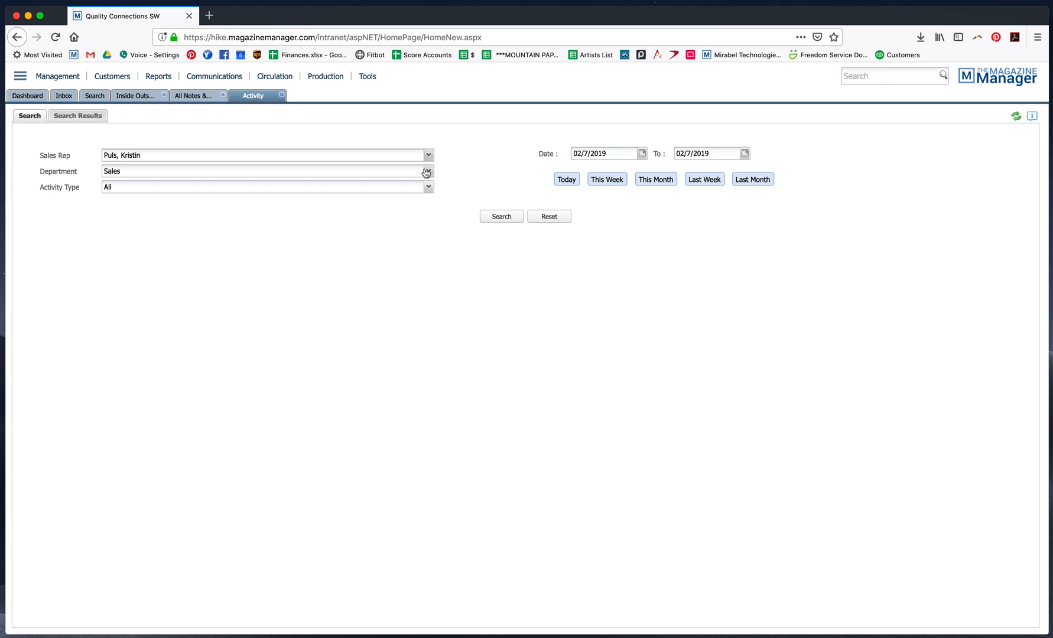
left_click(428, 171)
left_click(107, 187)
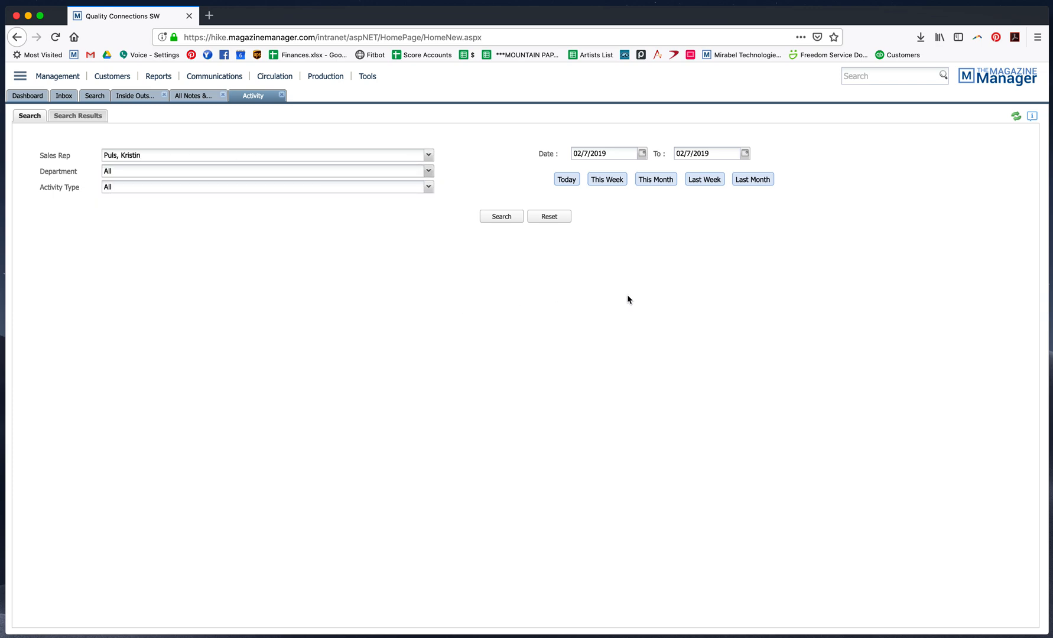
Set the report date range from 02/1/2019 to 02/11/2019 and run the search
left_click(642, 154)
left_click(655, 194)
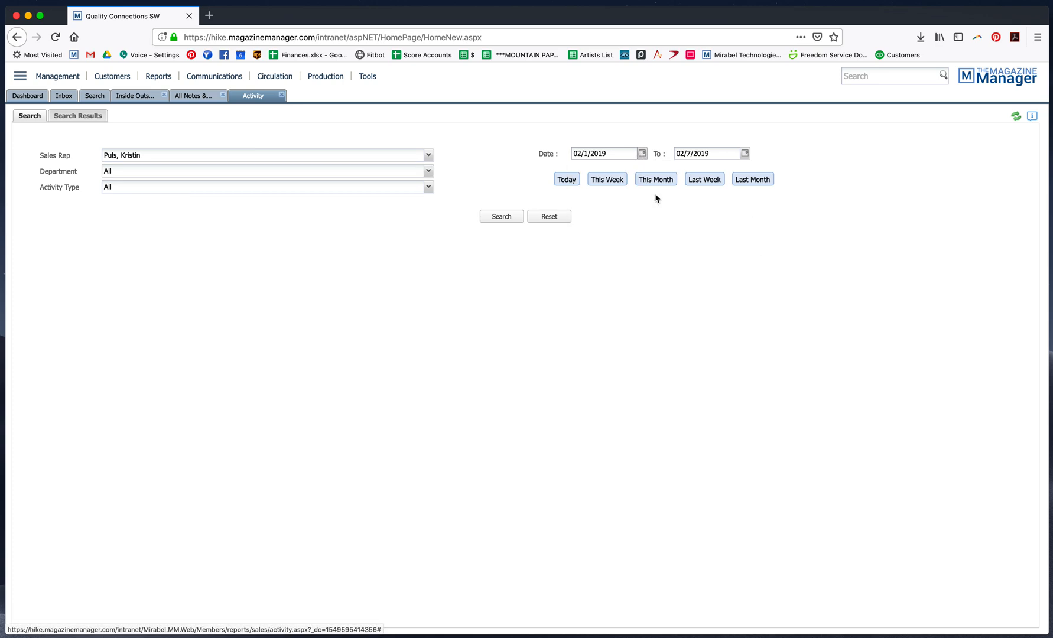
left_click(745, 153)
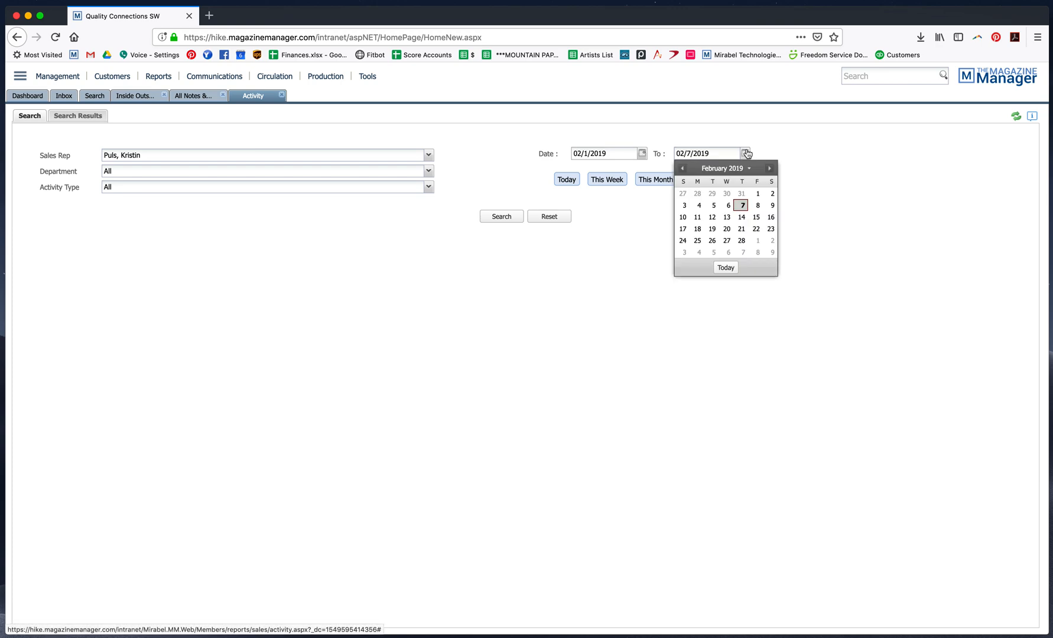
left_click(700, 218)
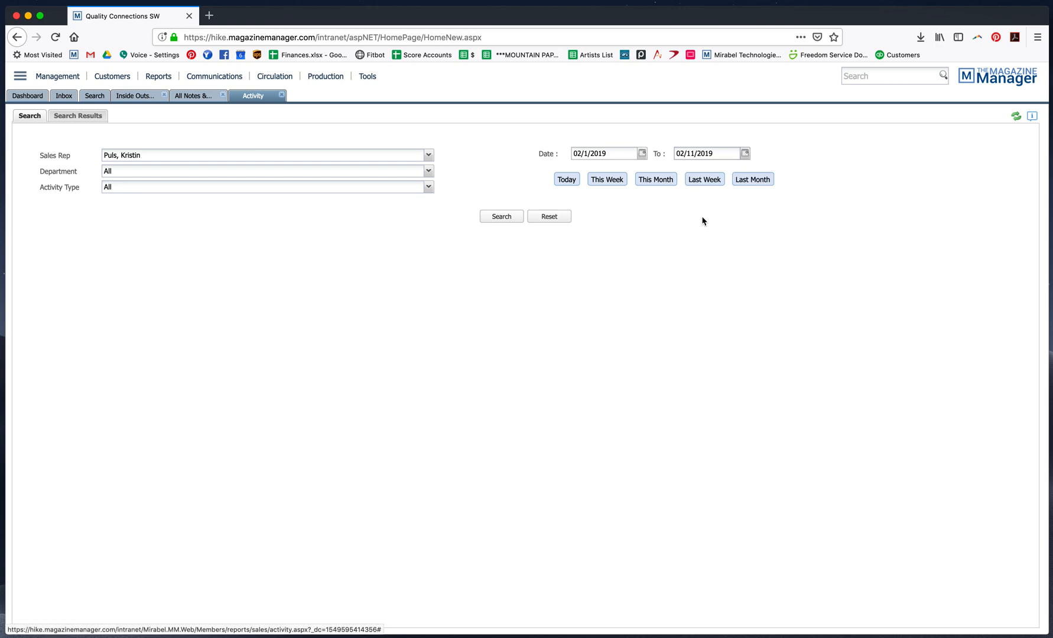
left_click(501, 216)
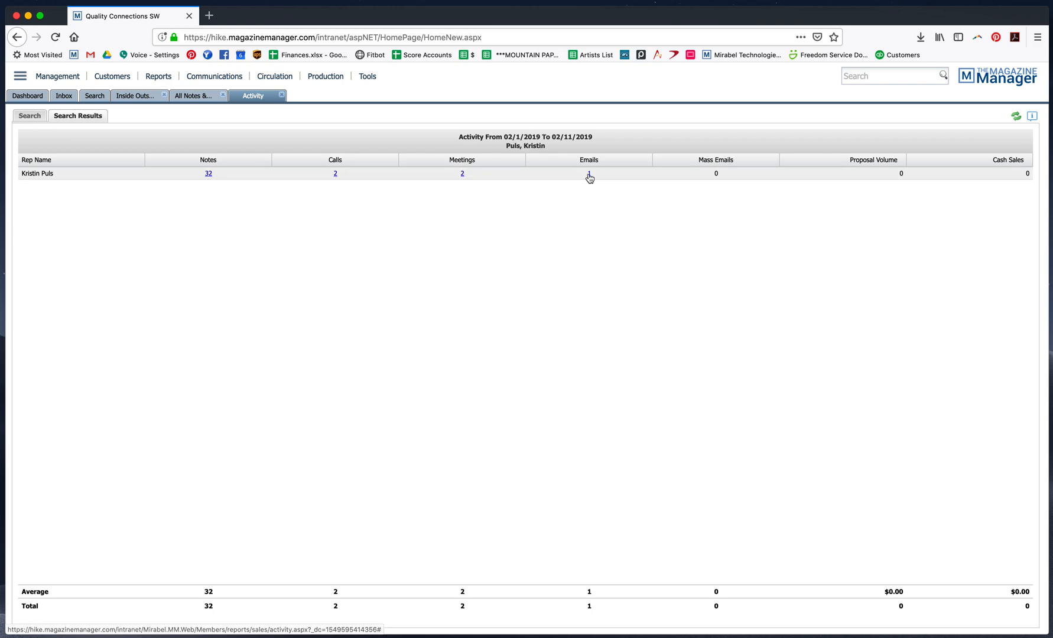
Review the rep's call details, then close the details and the Activity report
left_click(336, 174)
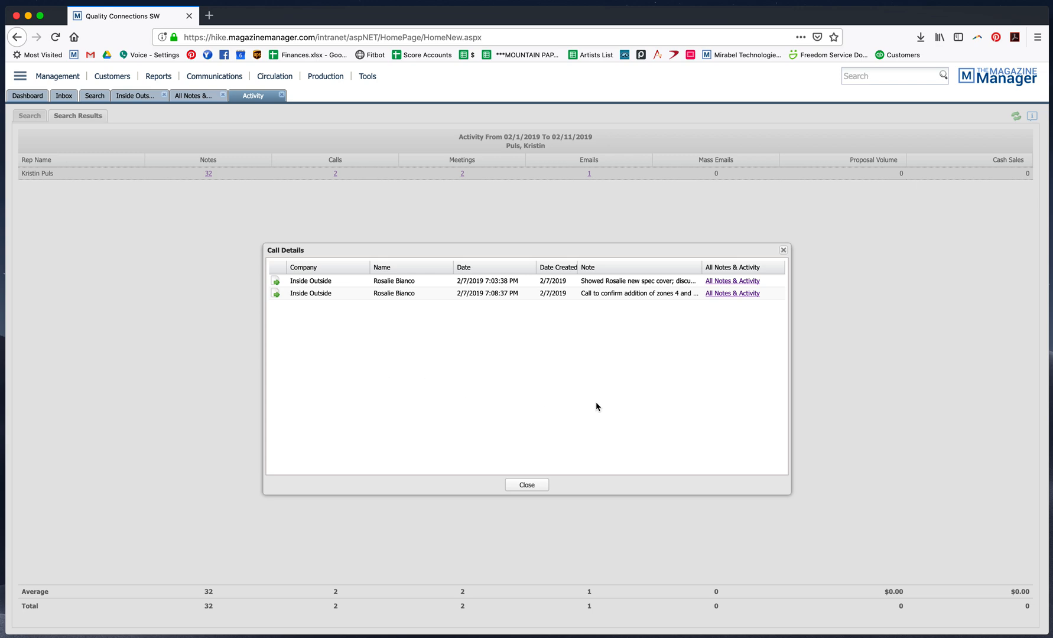
left_click(527, 488)
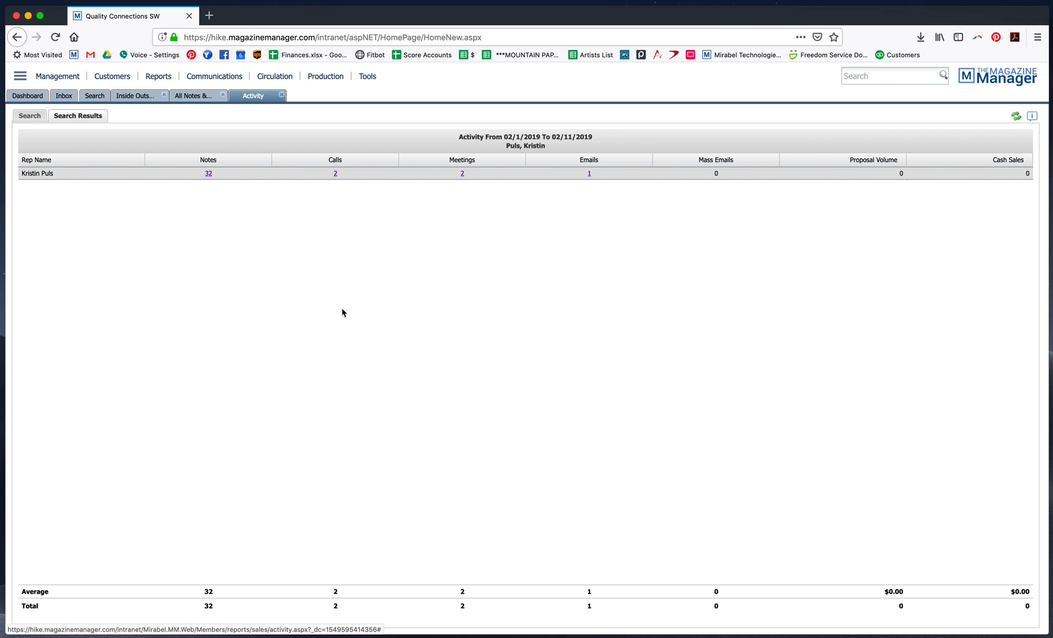
left_click(281, 95)
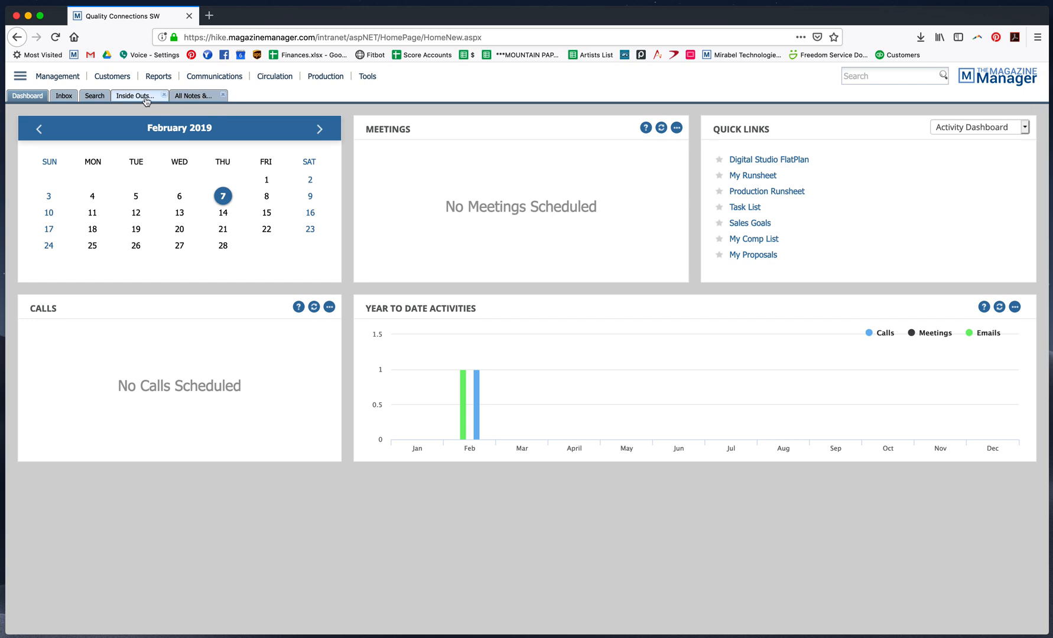
Open the Search area and run the This Week's Callbacks saved search
left_click(101, 100)
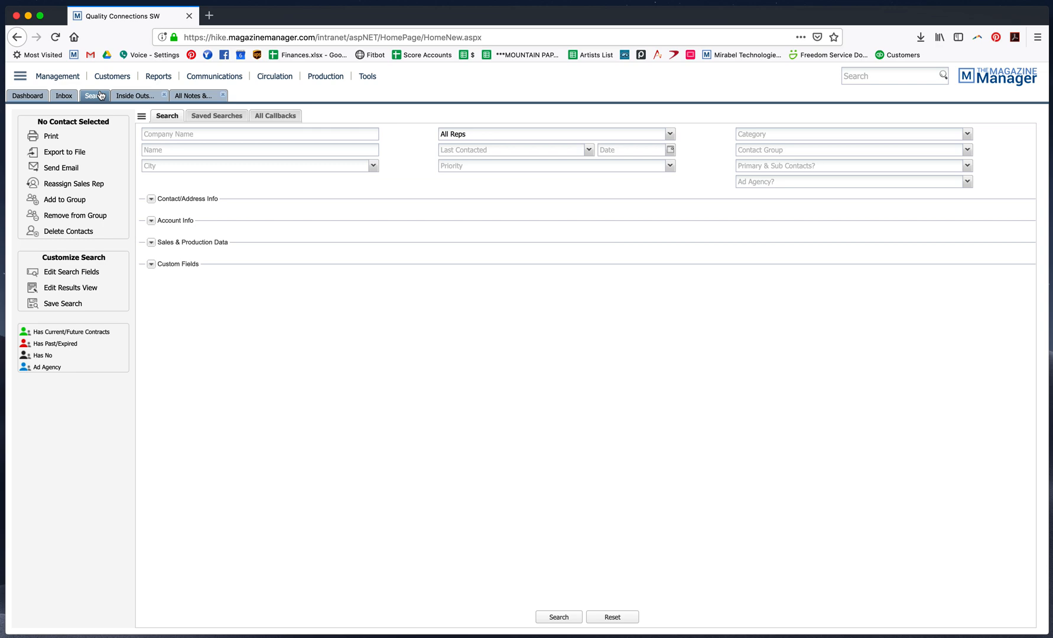
left_click(215, 118)
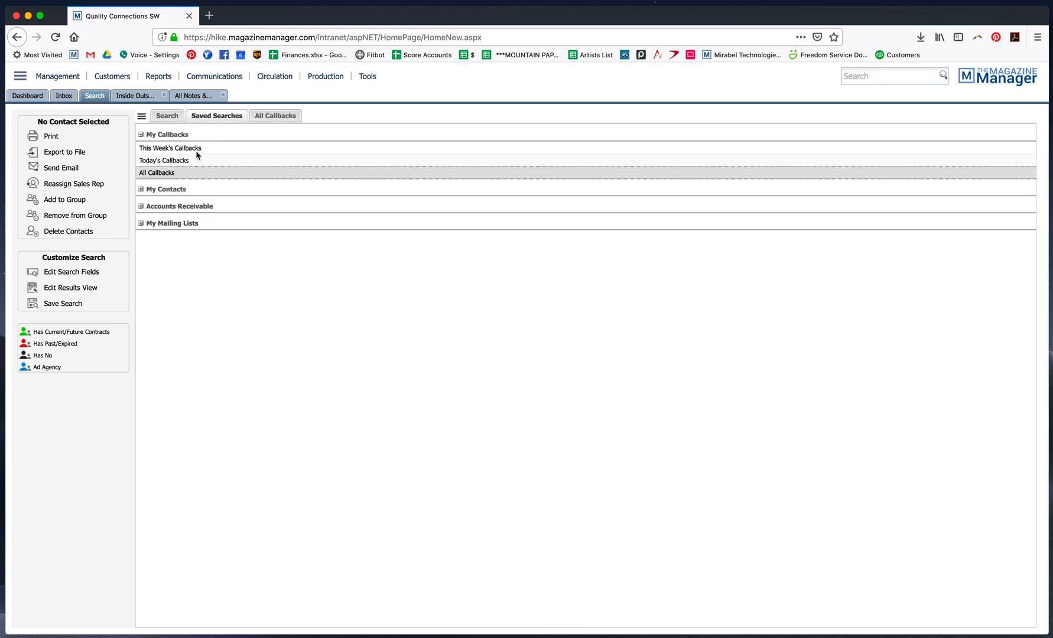
left_click(202, 148)
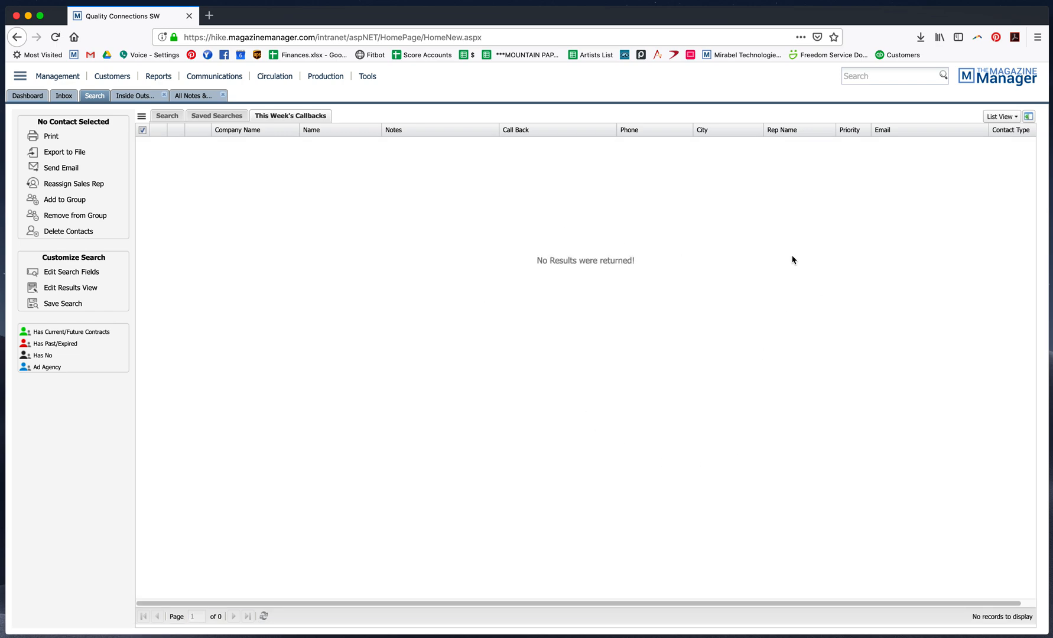
On the Inside Outside record, start a new Sales Call dated 02/8/2019 at 9:00 AM
left_click(129, 96)
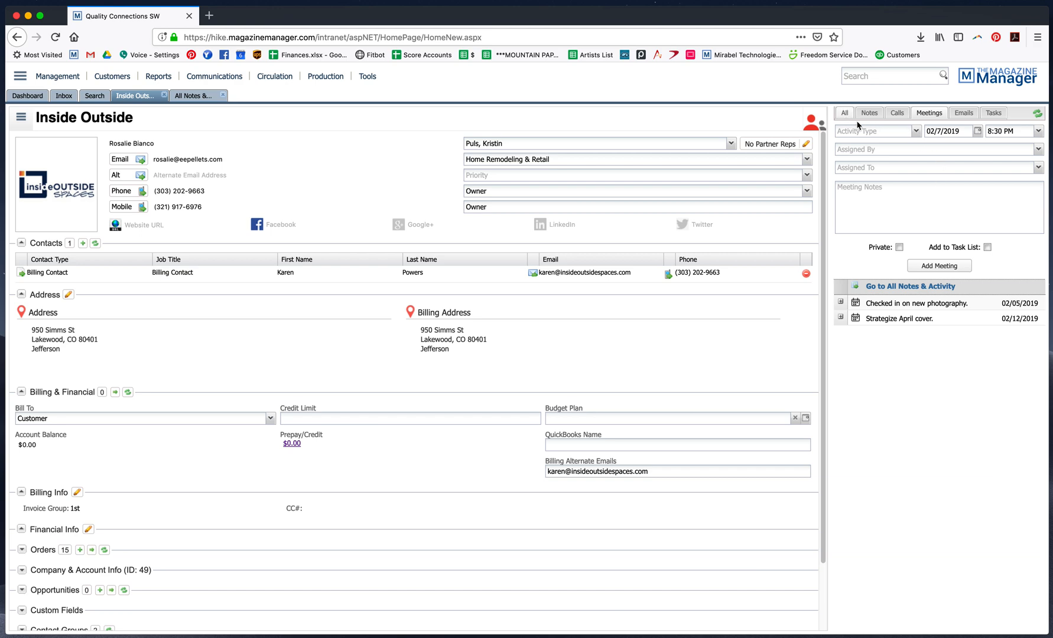
left_click(917, 132)
left_click(898, 114)
left_click(917, 133)
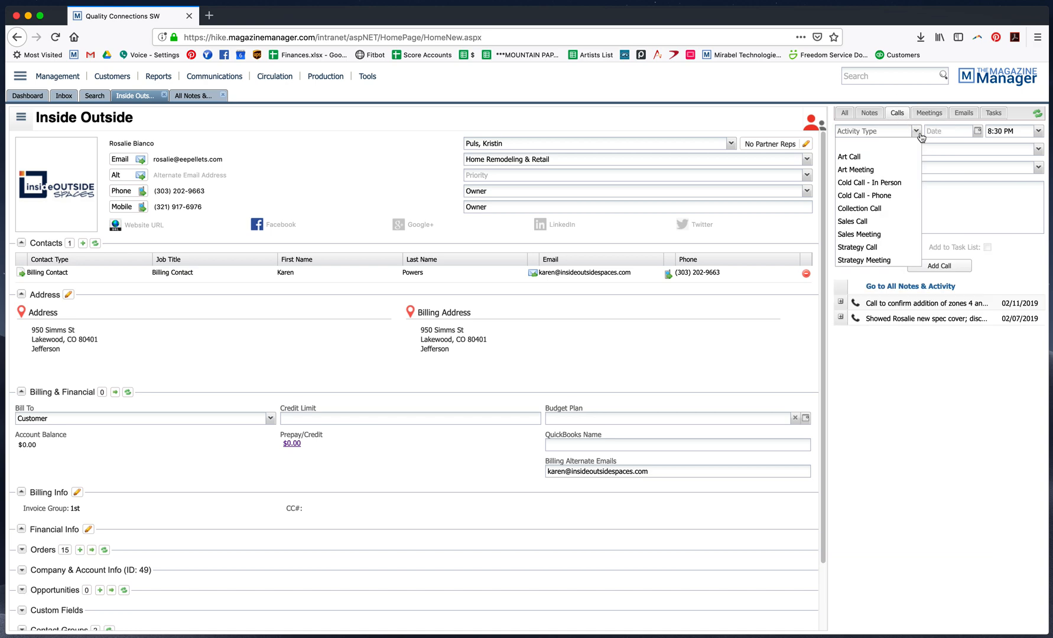
left_click(877, 223)
left_click(1038, 131)
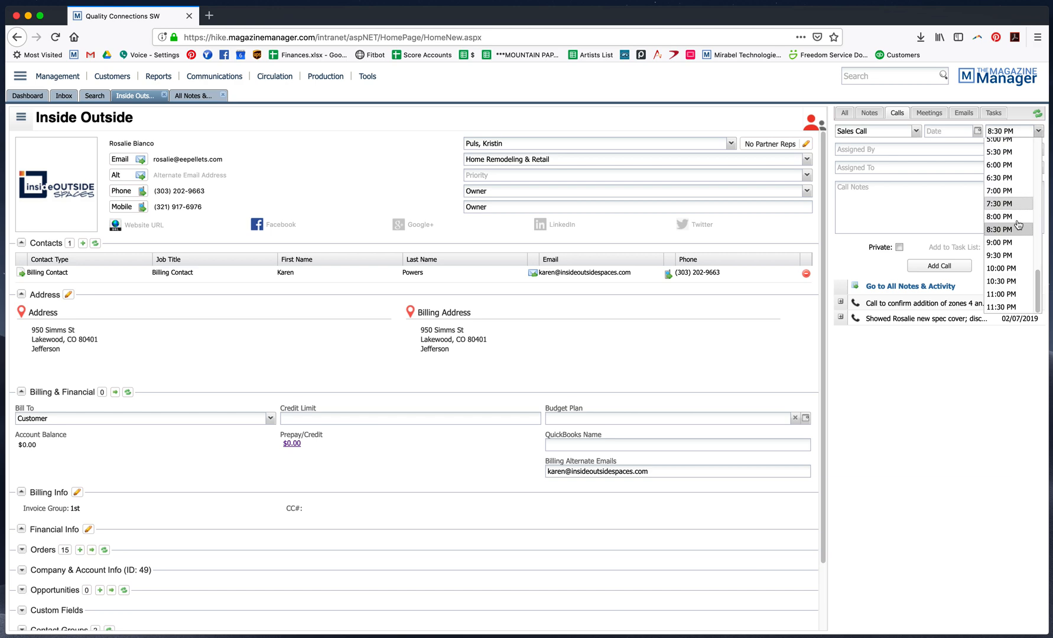
scroll(1014, 233, "up", 3)
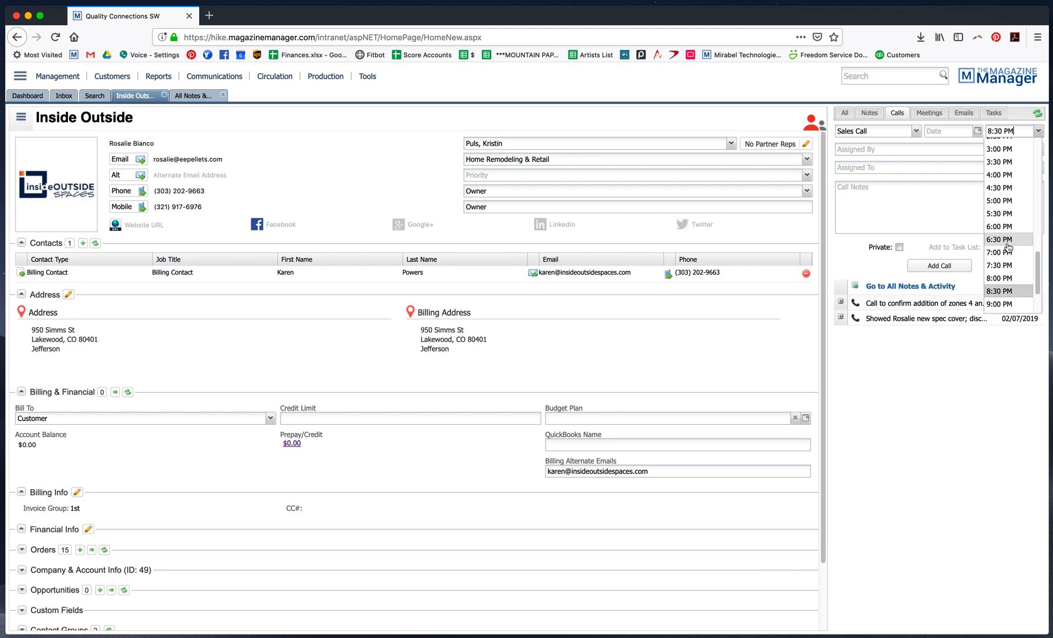
scroll(1011, 241, "up", 2)
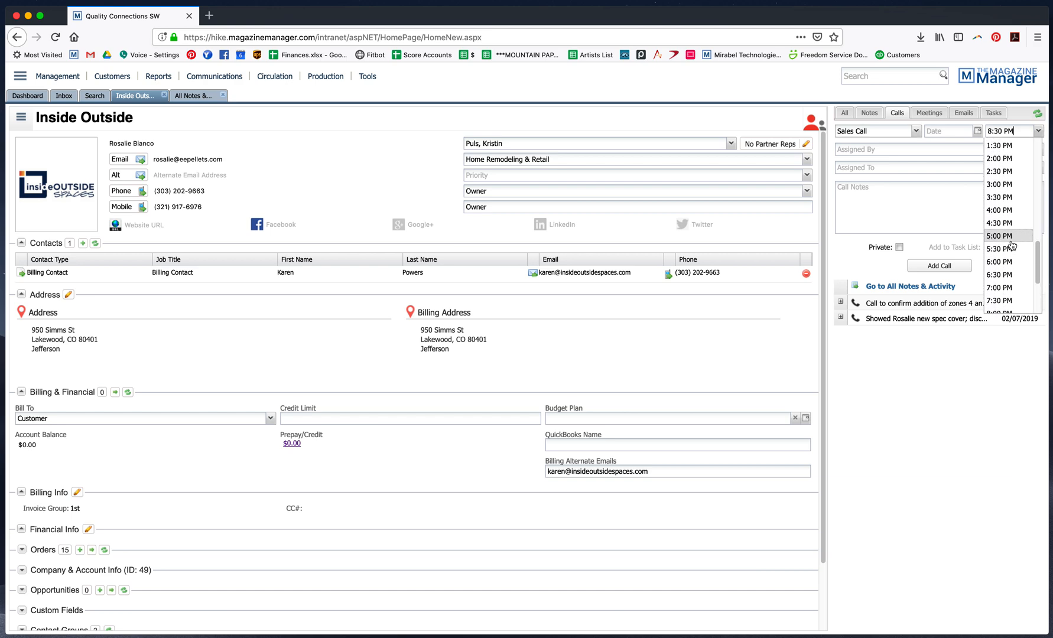
left_click(976, 132)
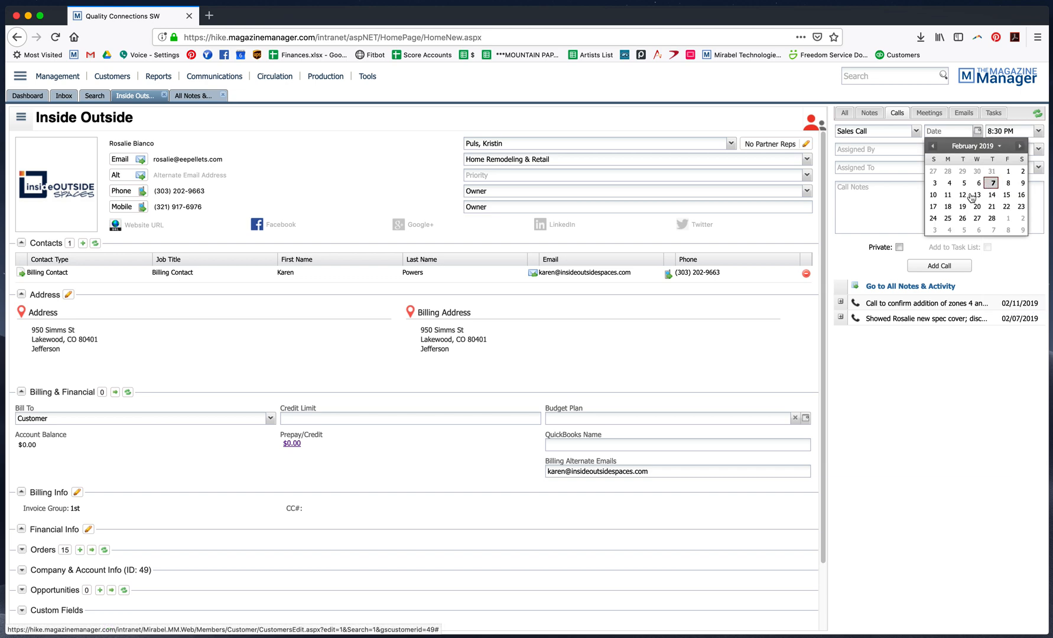
left_click(1008, 183)
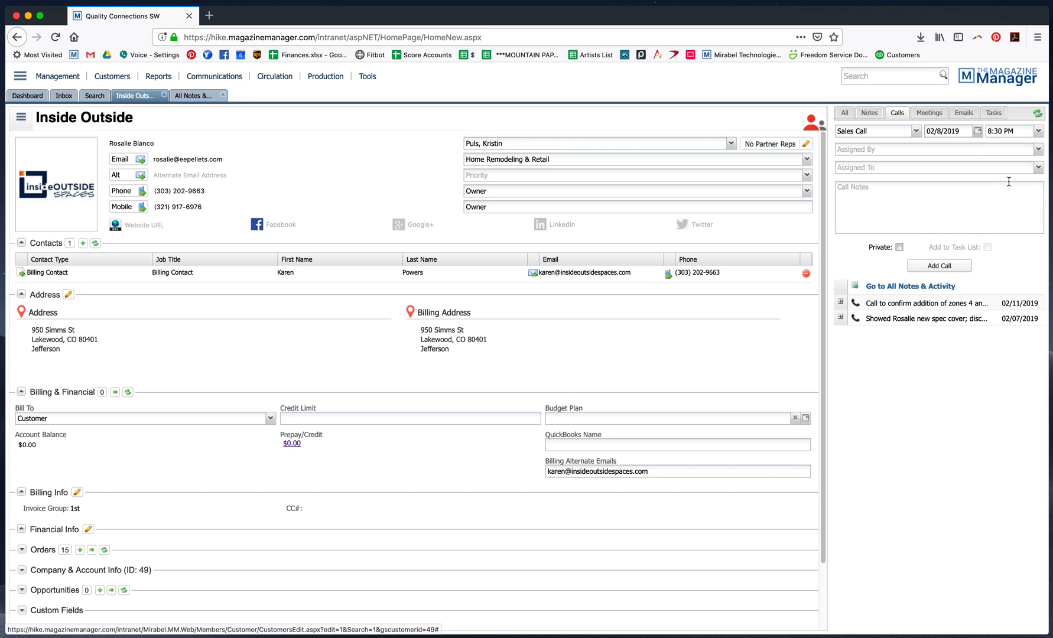
left_click(1038, 131)
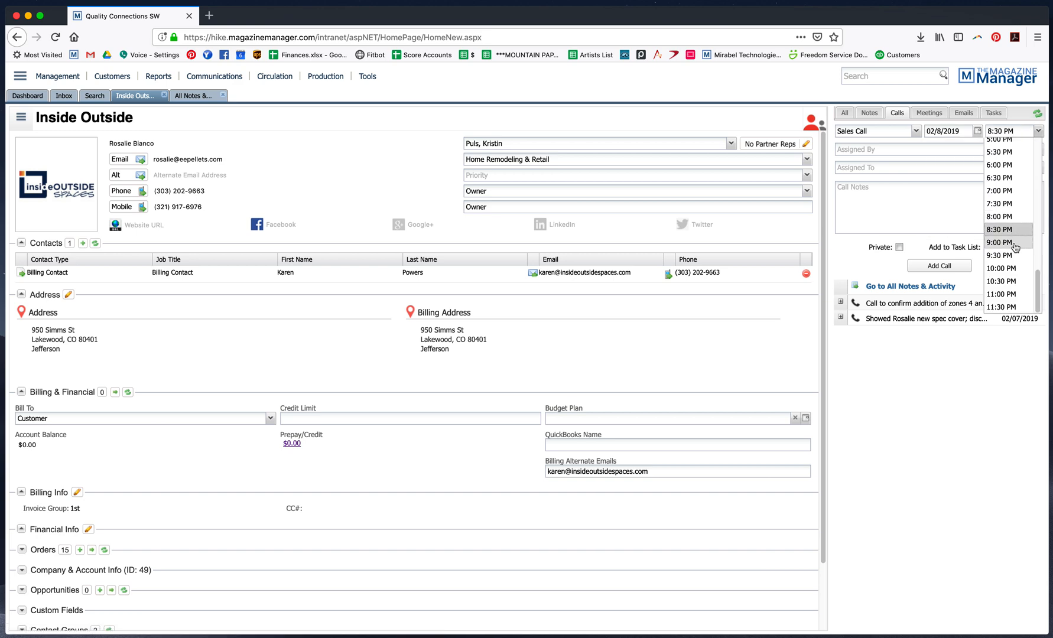
scroll(1007, 230, "up", 6)
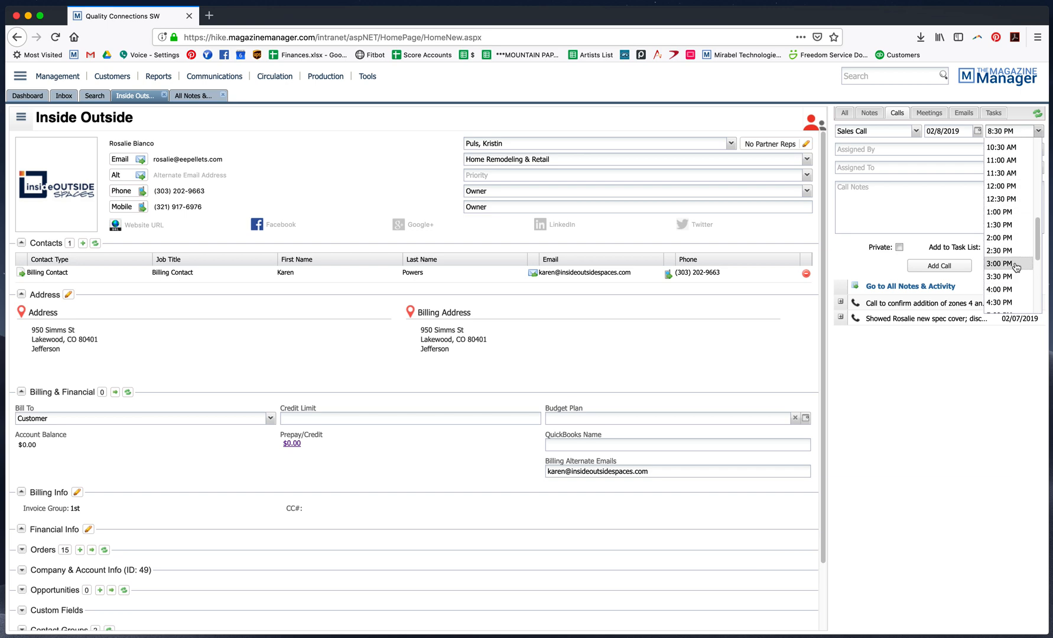
left_click(999, 188)
Enter call notes saying all zone 4 covers are taken and possibly offering the inside front cover, then add the call
left_click(933, 211)
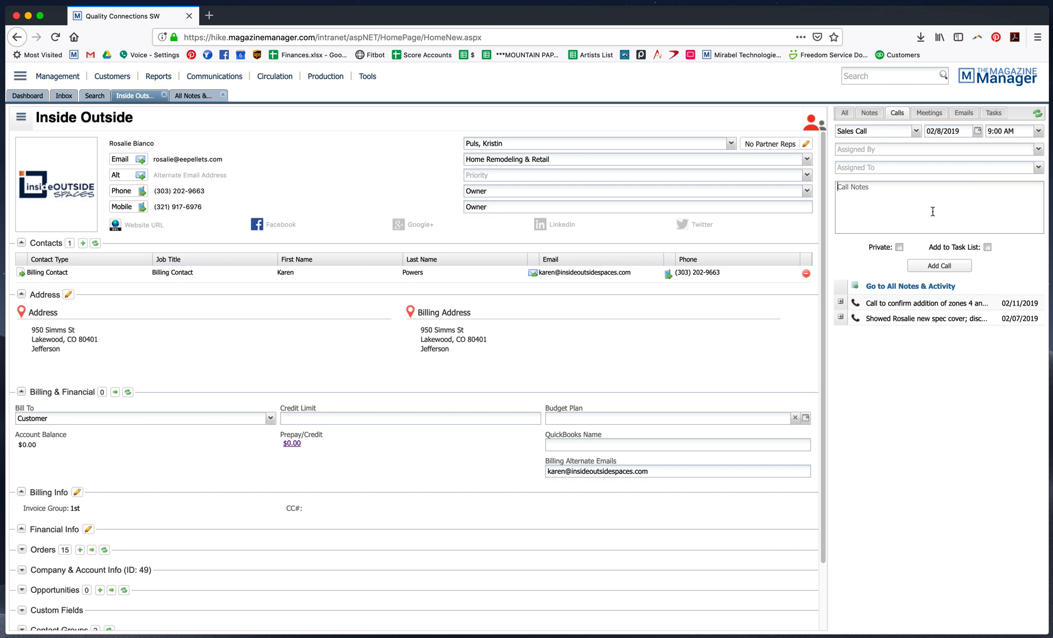
type("Le")
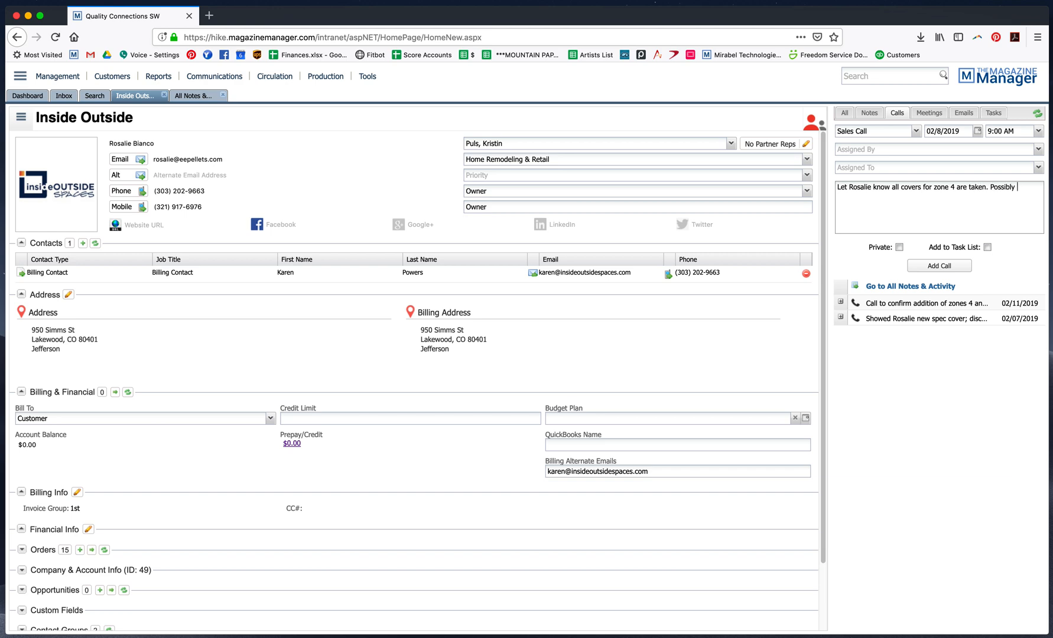
type("side front cover?")
left_click(946, 267)
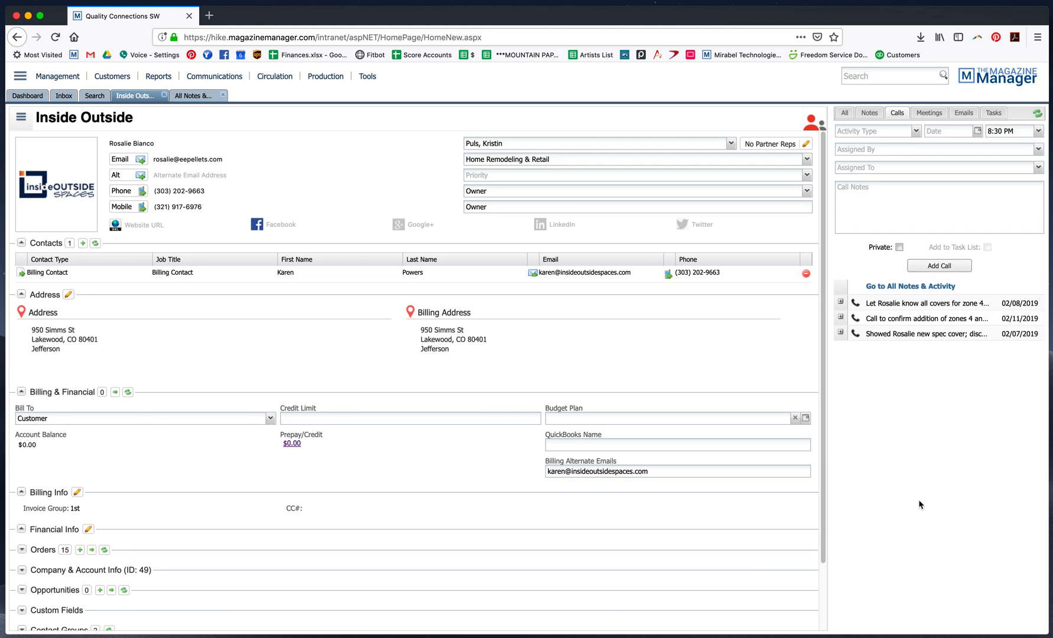
Open the All Callbacks saved search to check the scheduled callback
left_click(95, 98)
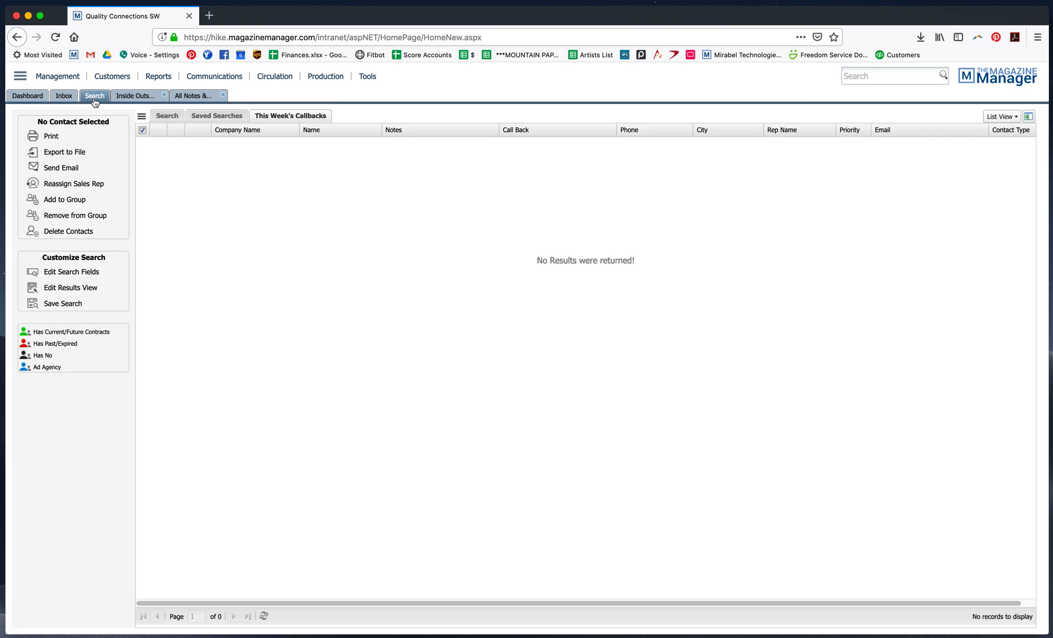
left_click(170, 117)
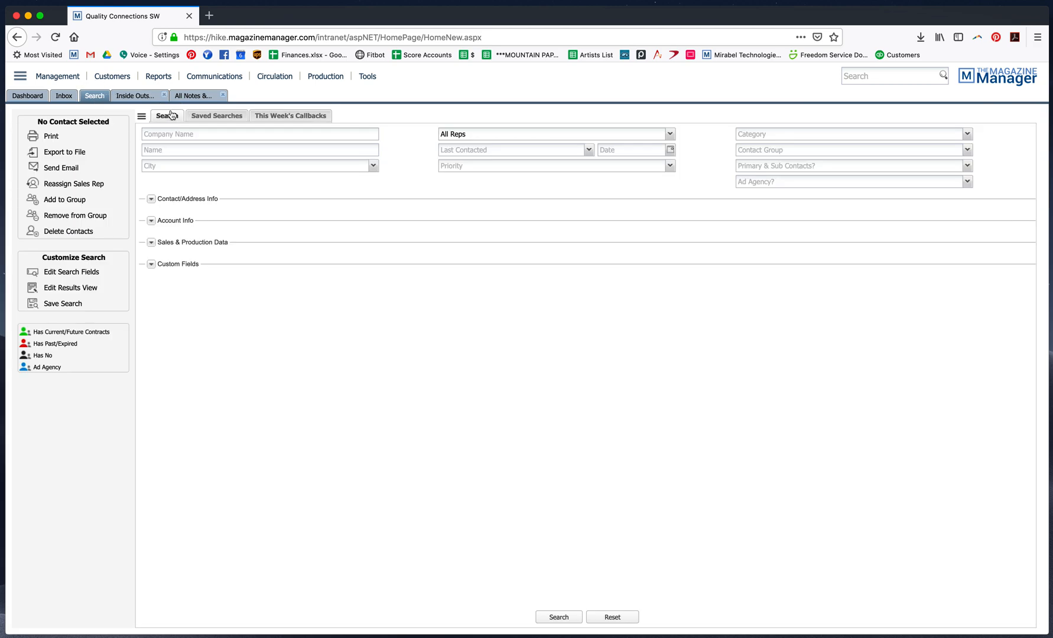
left_click(208, 120)
left_click(165, 172)
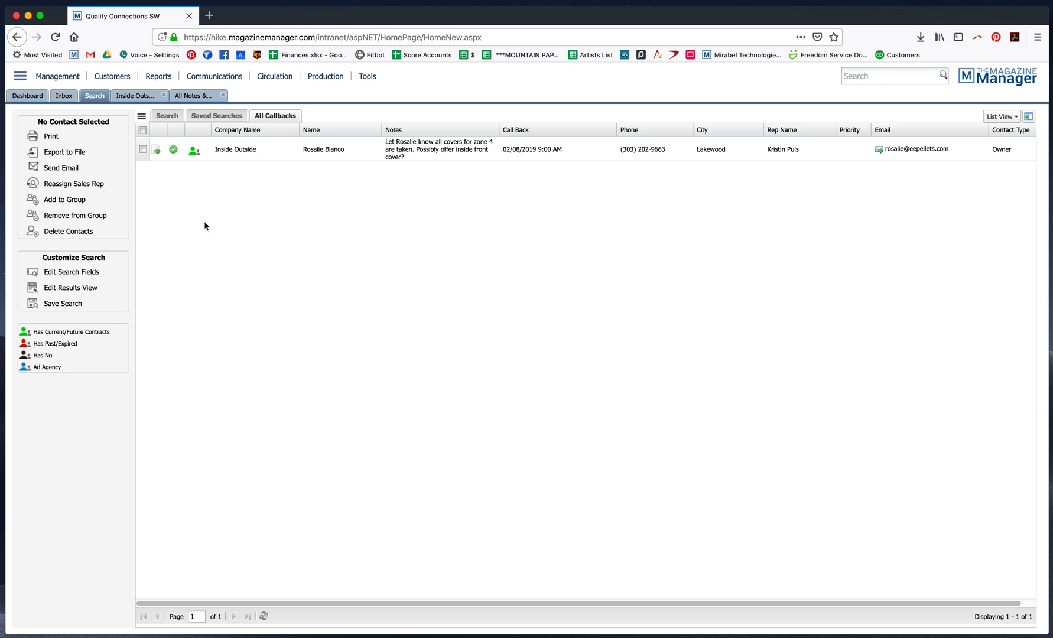
Back on the Inside Outside record, start another Sales Call dated 02/8/2019
left_click(190, 96)
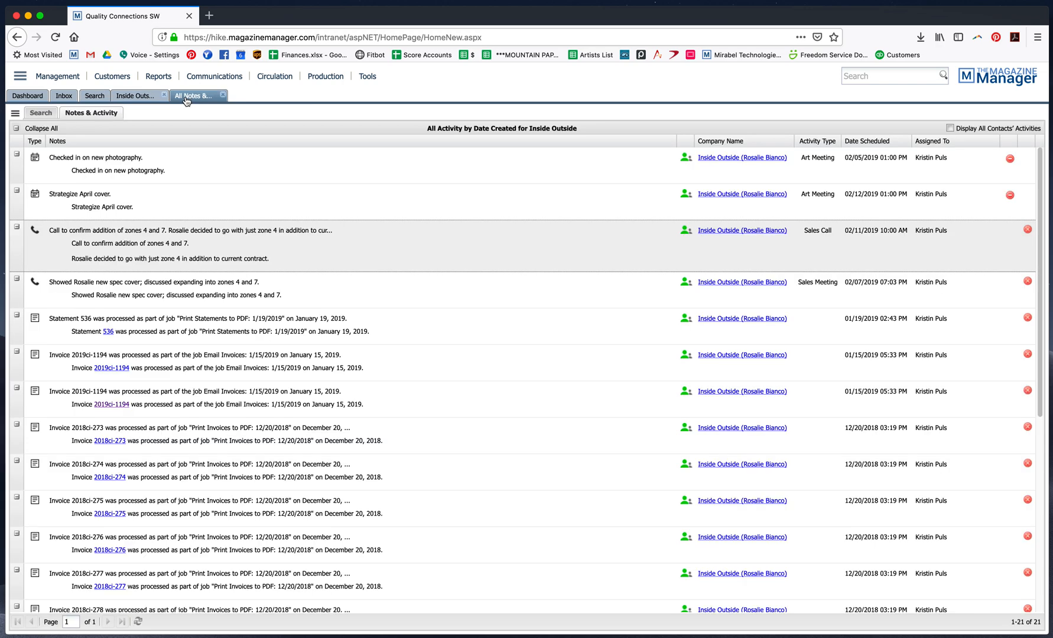
left_click(135, 94)
left_click(1038, 168)
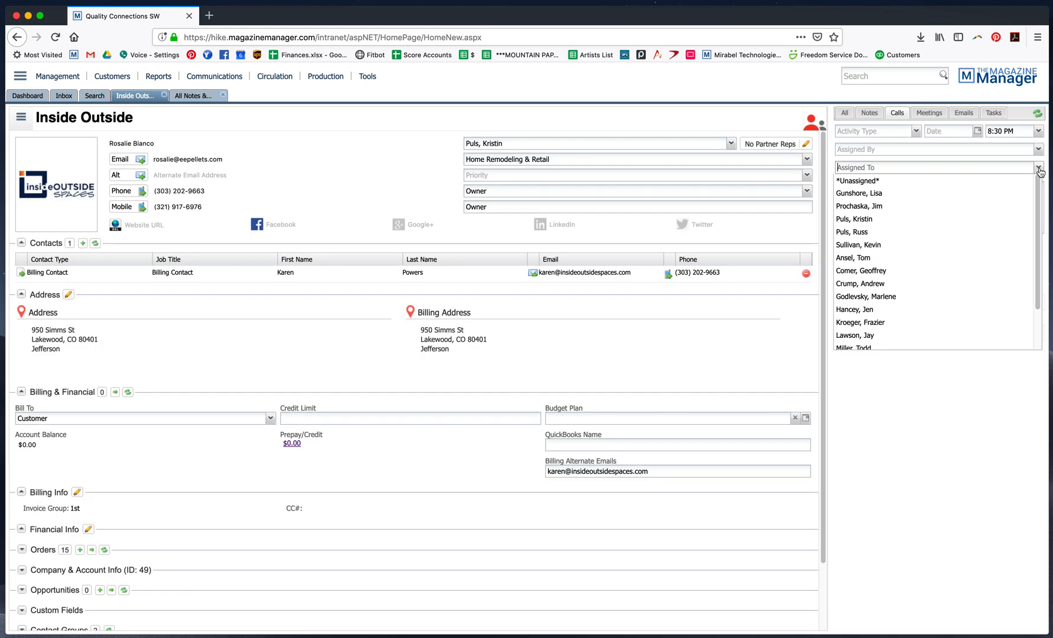
left_click(1040, 169)
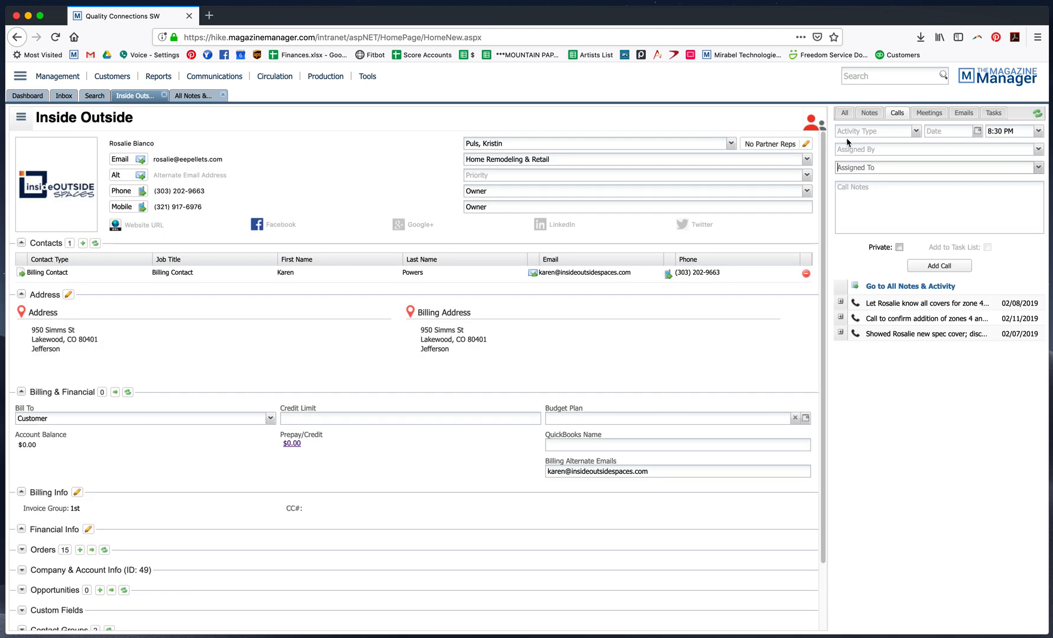
left_click(915, 132)
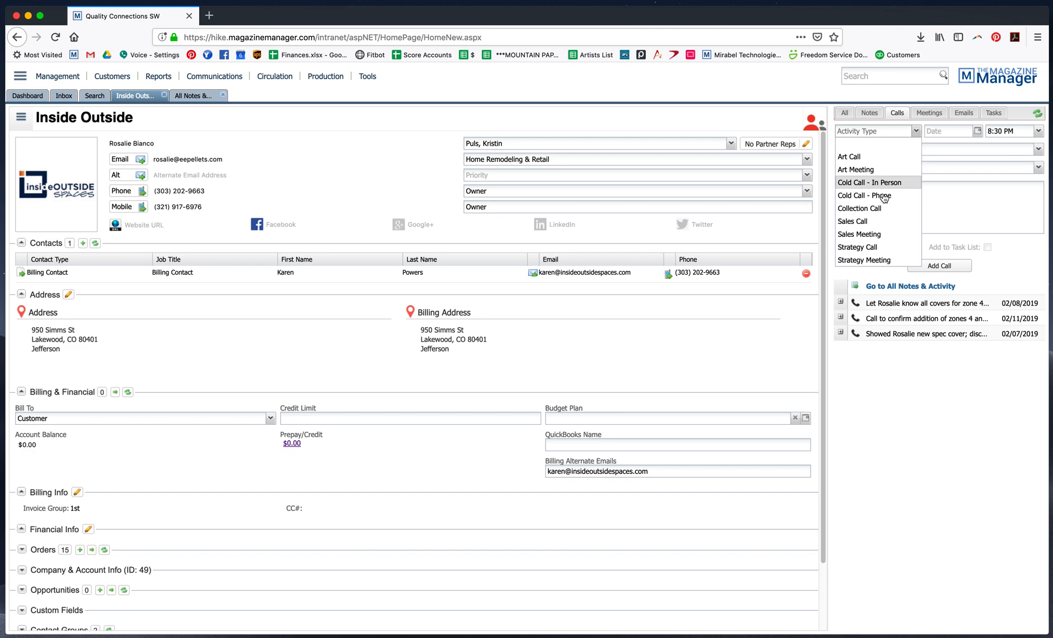
left_click(881, 220)
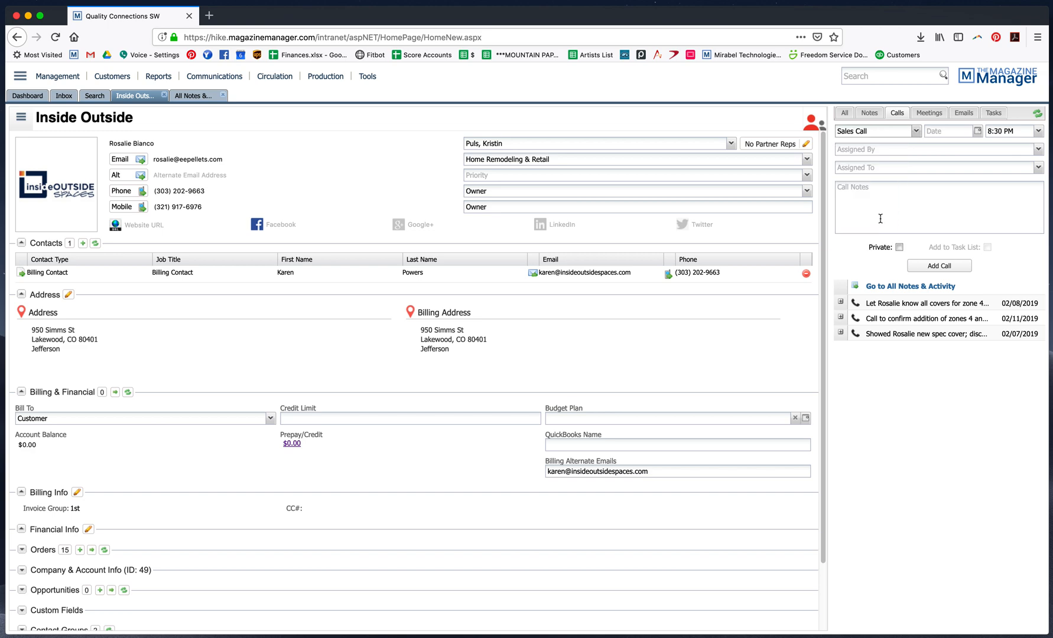
left_click(978, 131)
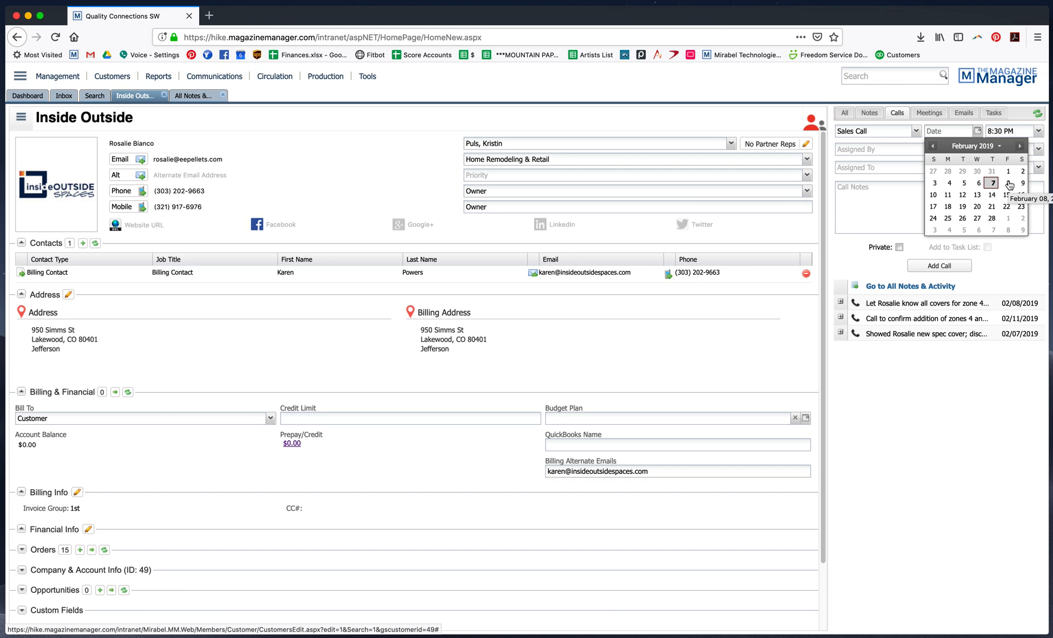
left_click(1008, 183)
Set the call time to 3:00 PM and enter notes to get a new credit card since the last two attempts declined
left_click(1038, 131)
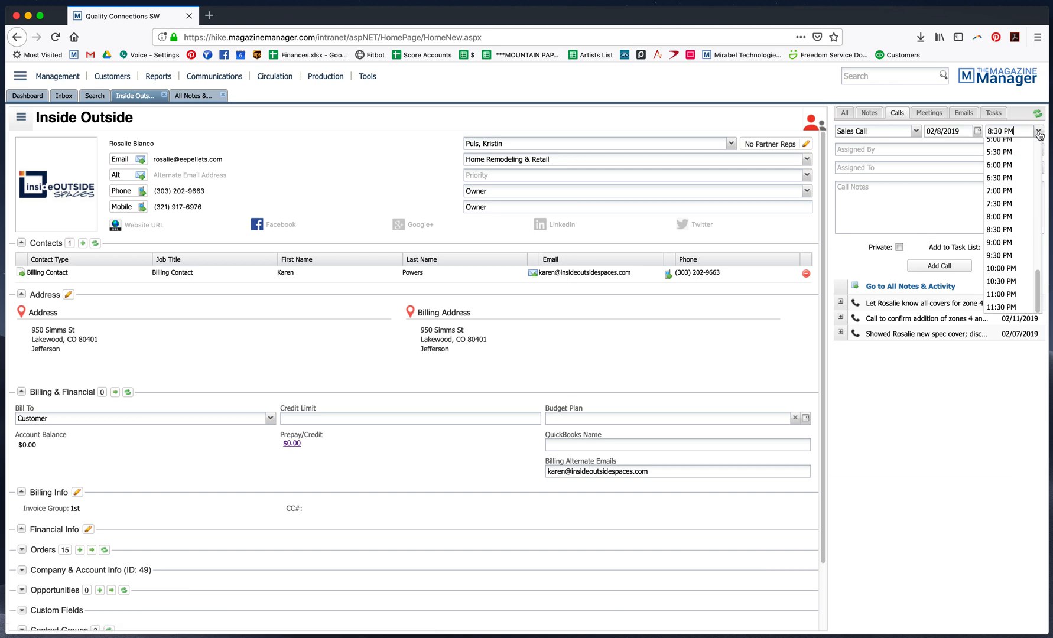
scroll(1014, 245, "up", 5)
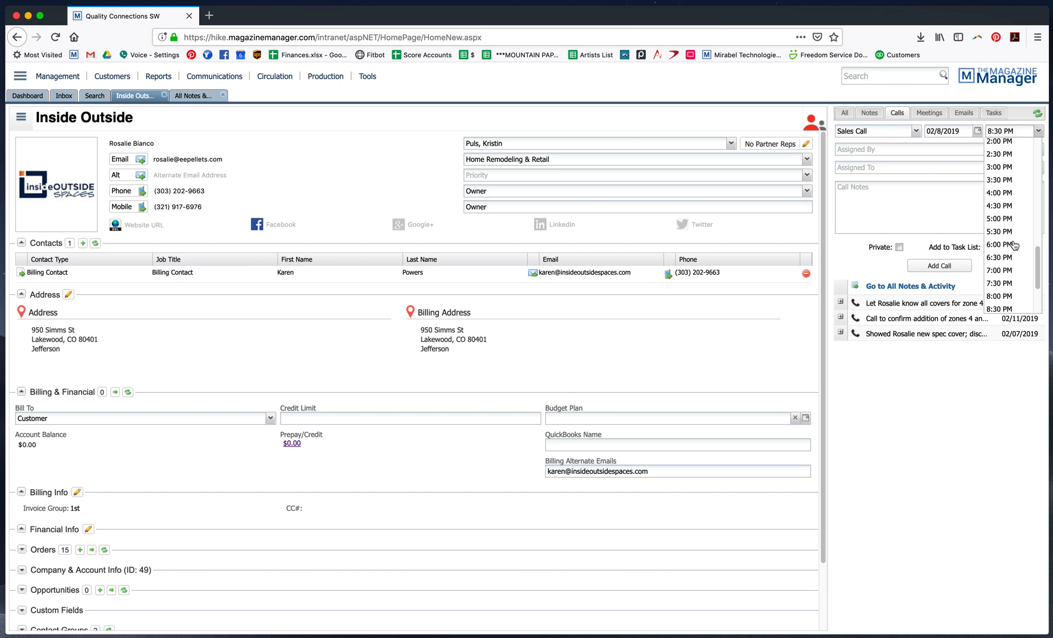
left_click(1013, 206)
left_click(896, 195)
type("Get new CC from Ra")
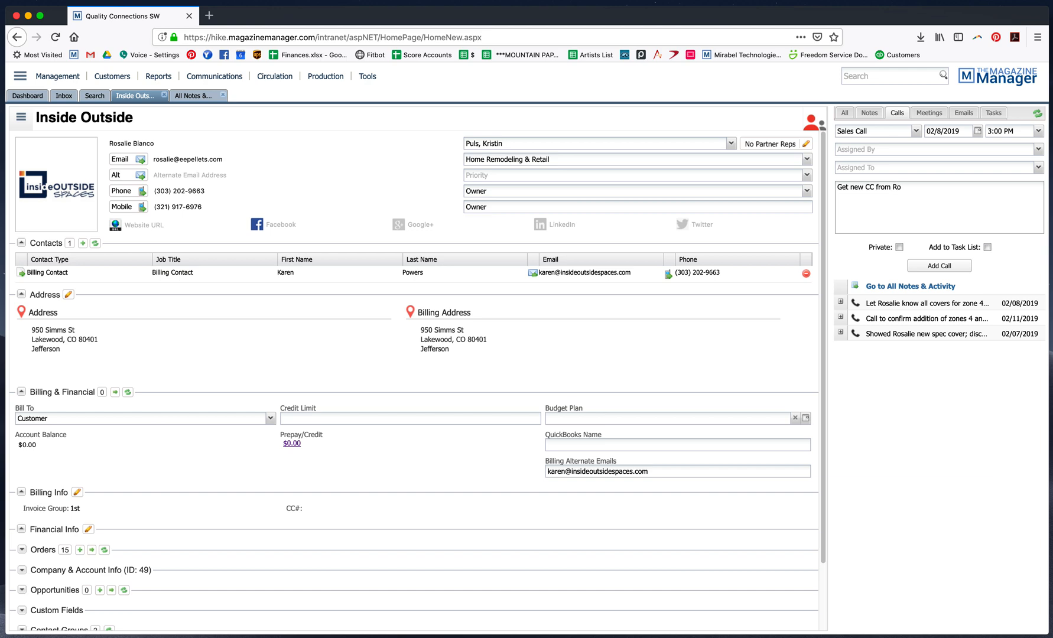
type("salie; last twso a")
type("emps")
type("s hav")
type("ined.")
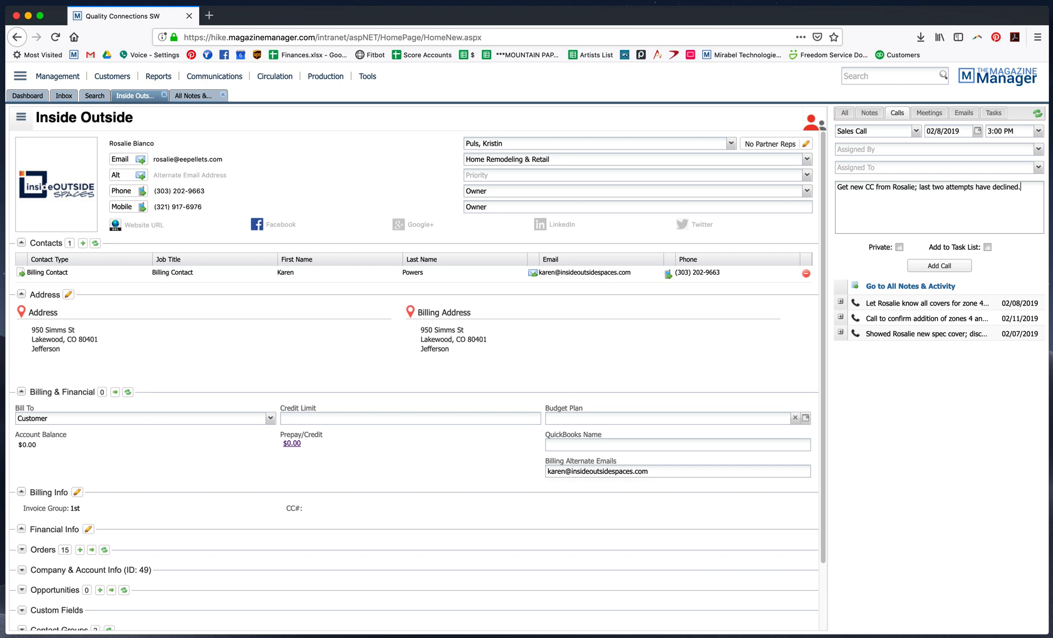
Assign the call to another staff member and add it to the record
left_click(1038, 168)
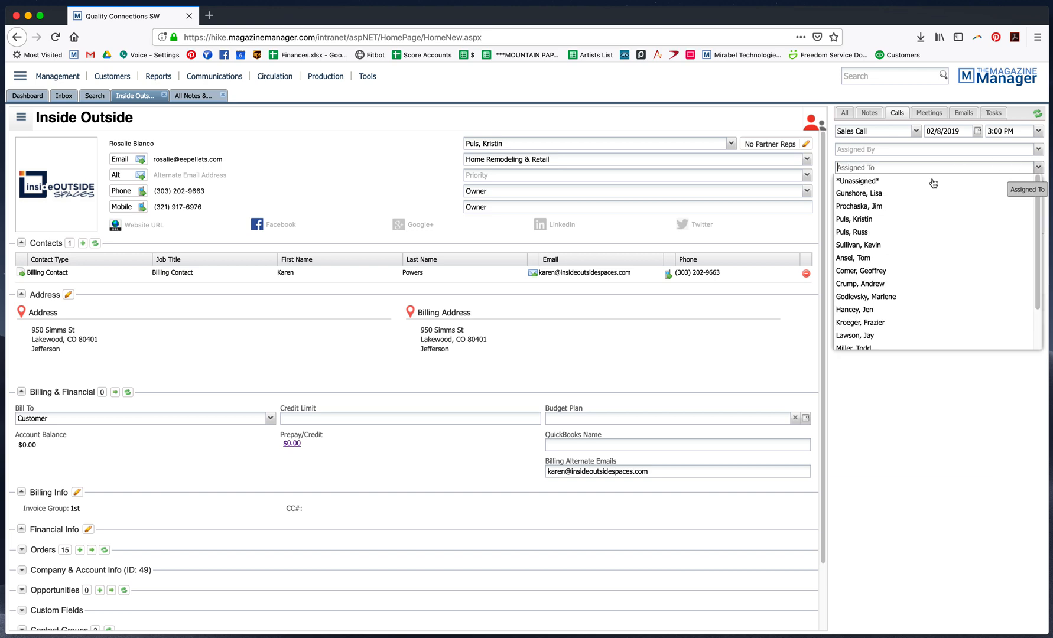
left_click(897, 245)
left_click(946, 270)
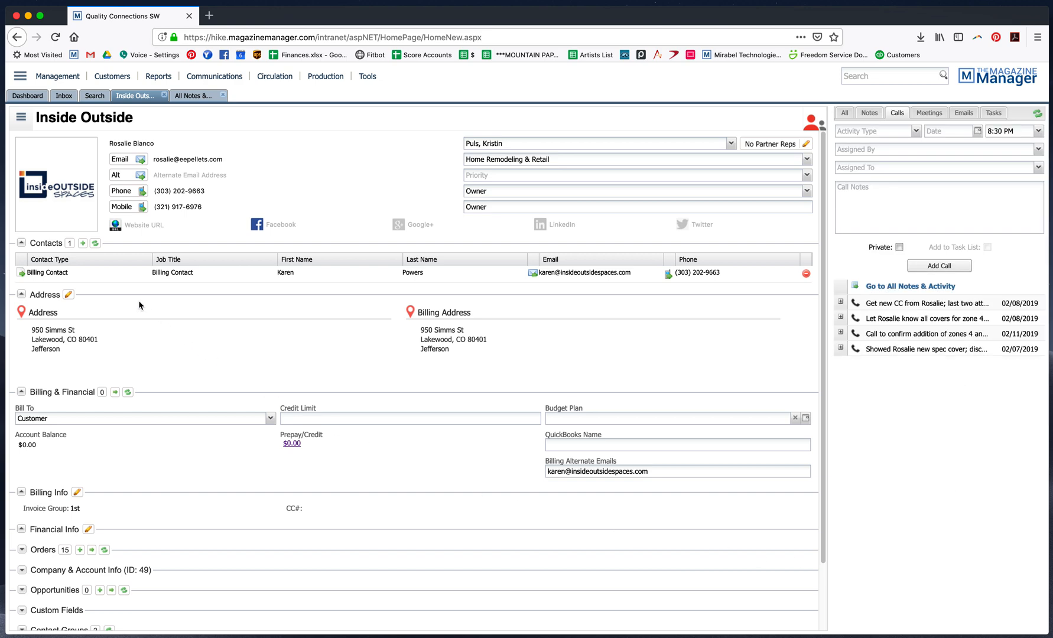
Reopen the All Callbacks saved search, then refresh the application from the main menu
left_click(95, 96)
left_click(180, 122)
left_click(199, 118)
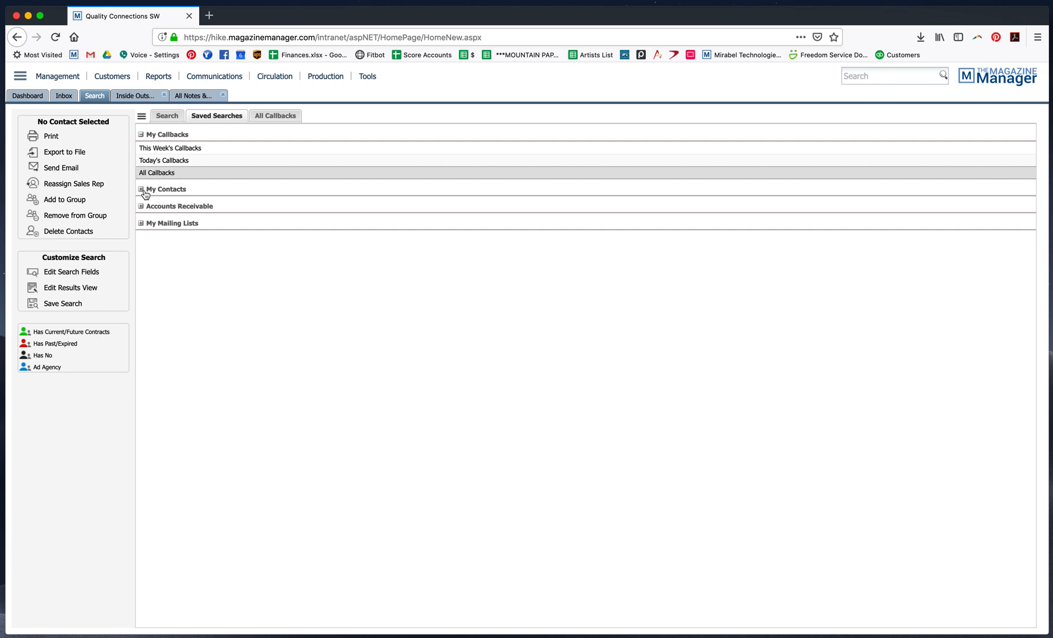
left_click(173, 173)
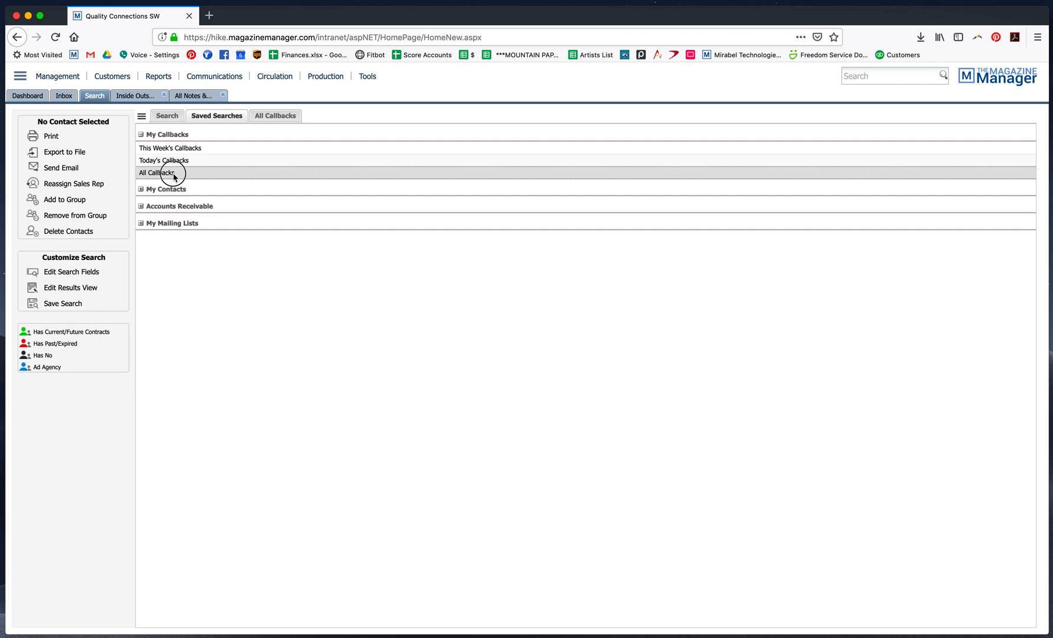
left_click(268, 118)
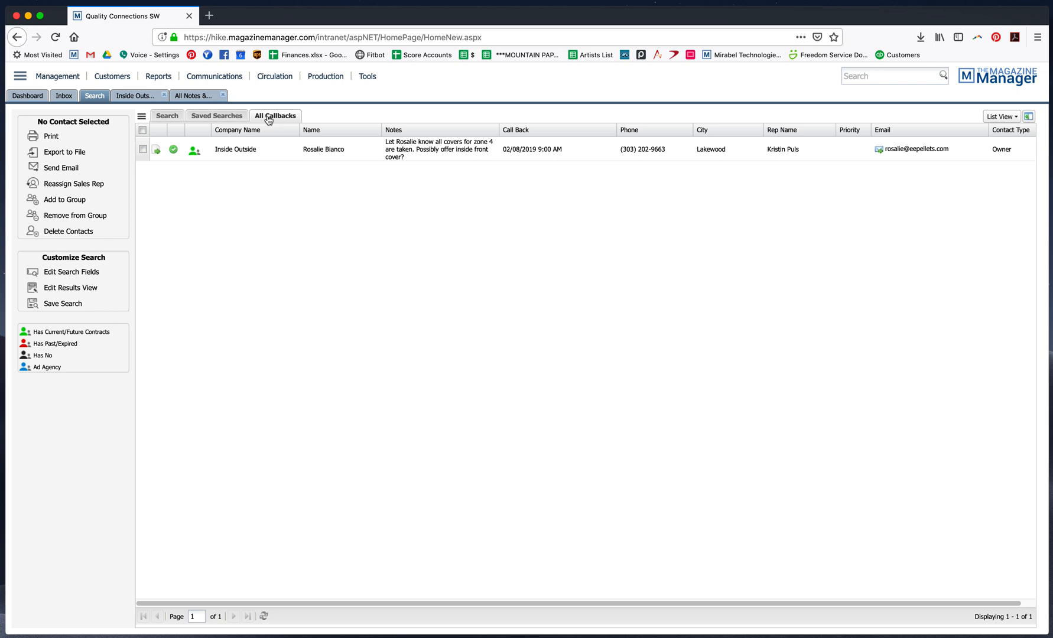
left_click(168, 117)
left_click(214, 116)
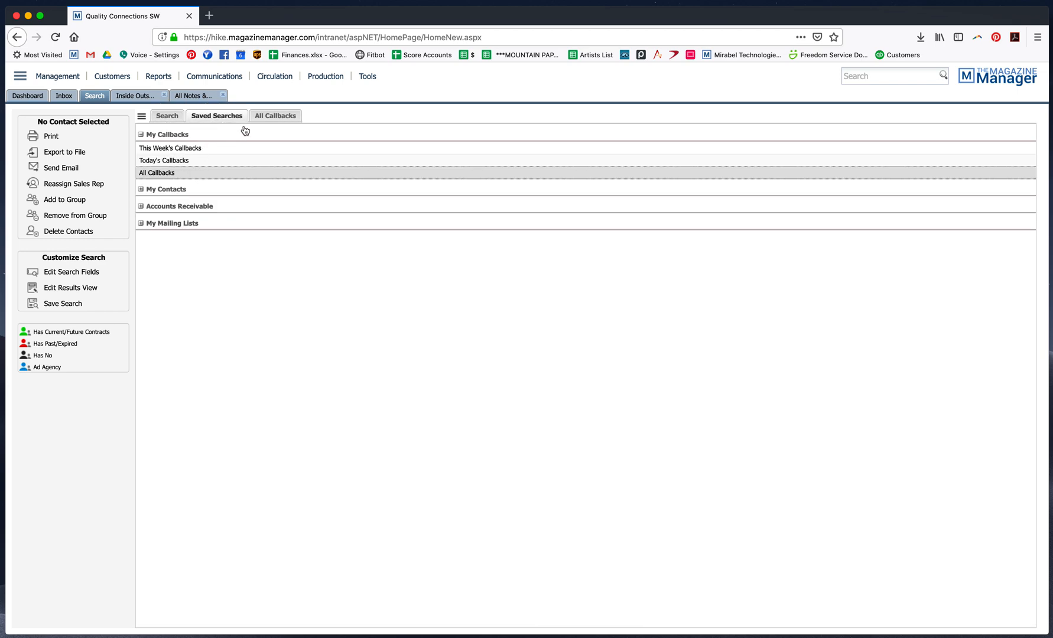
left_click(20, 77)
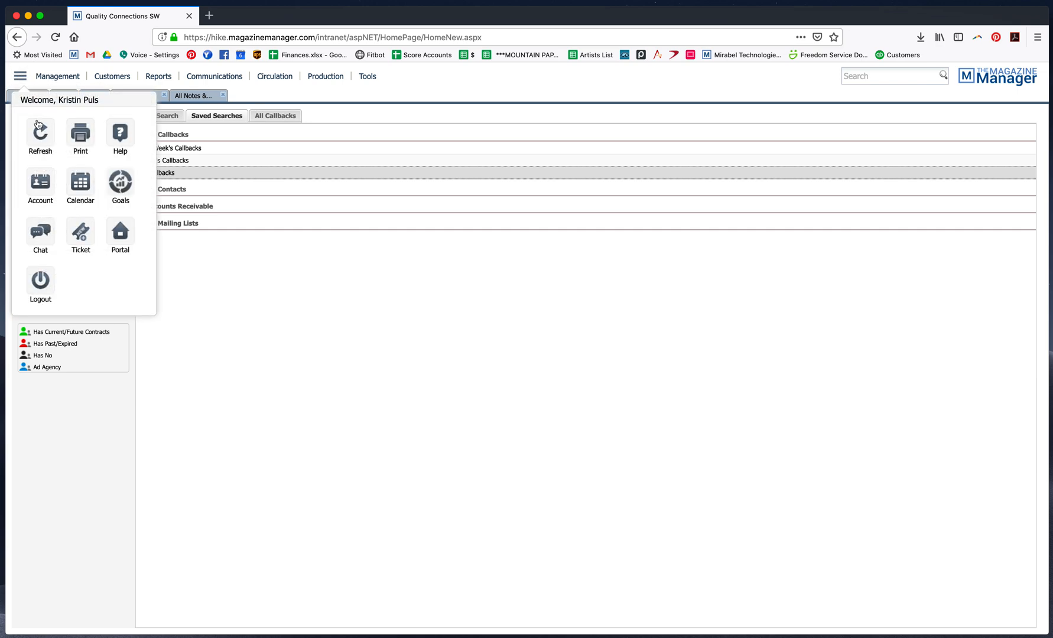
left_click(147, 145)
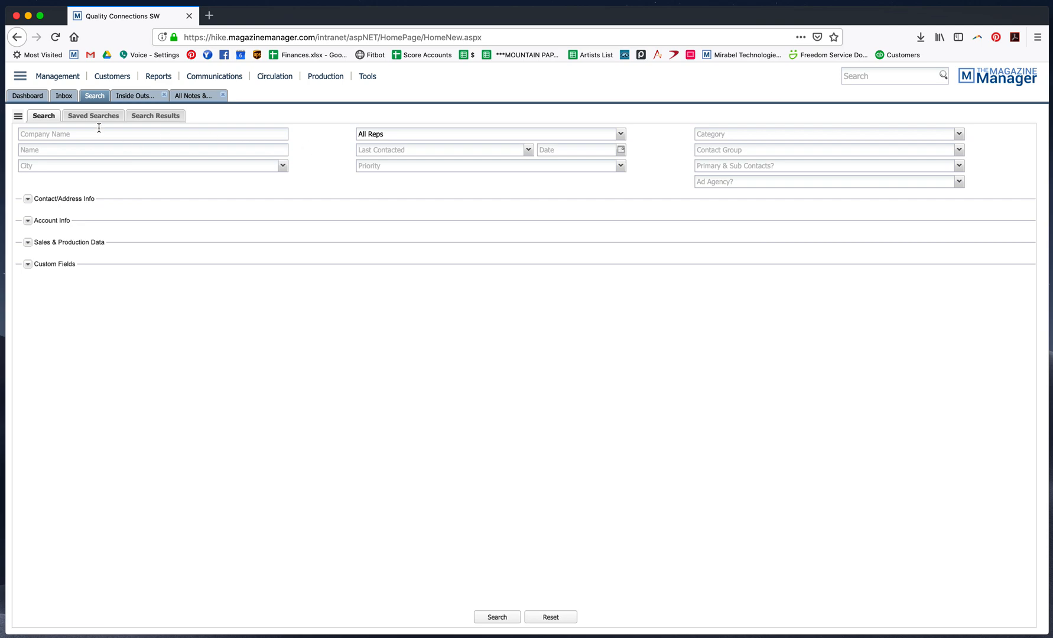
Open the All Callbacks saved search under My Callbacks to review the scheduled callbacks
left_click(80, 114)
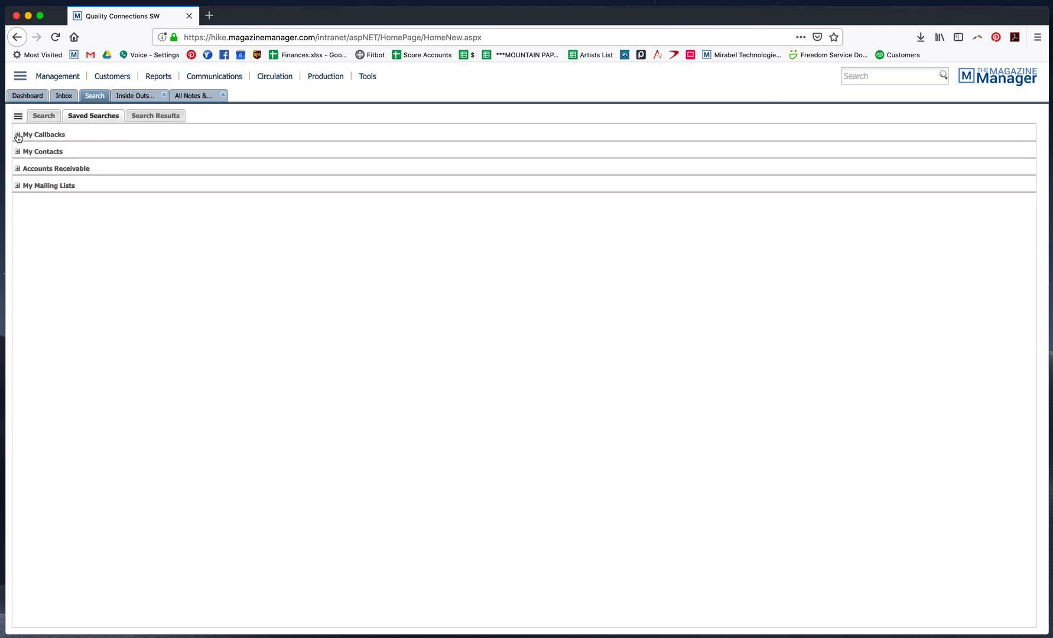
left_click(18, 136)
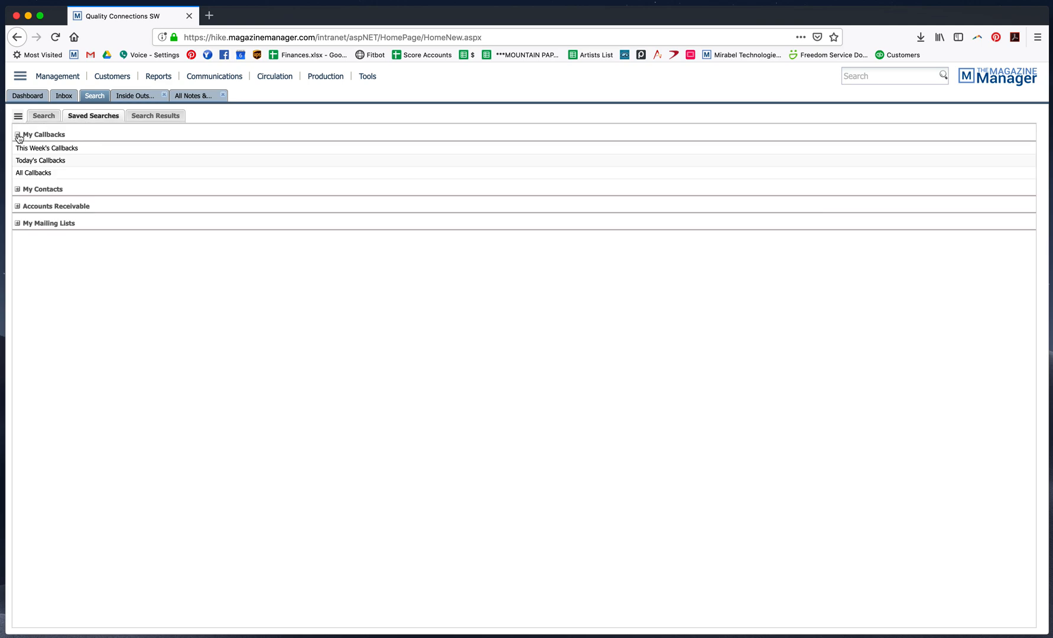
left_click(28, 173)
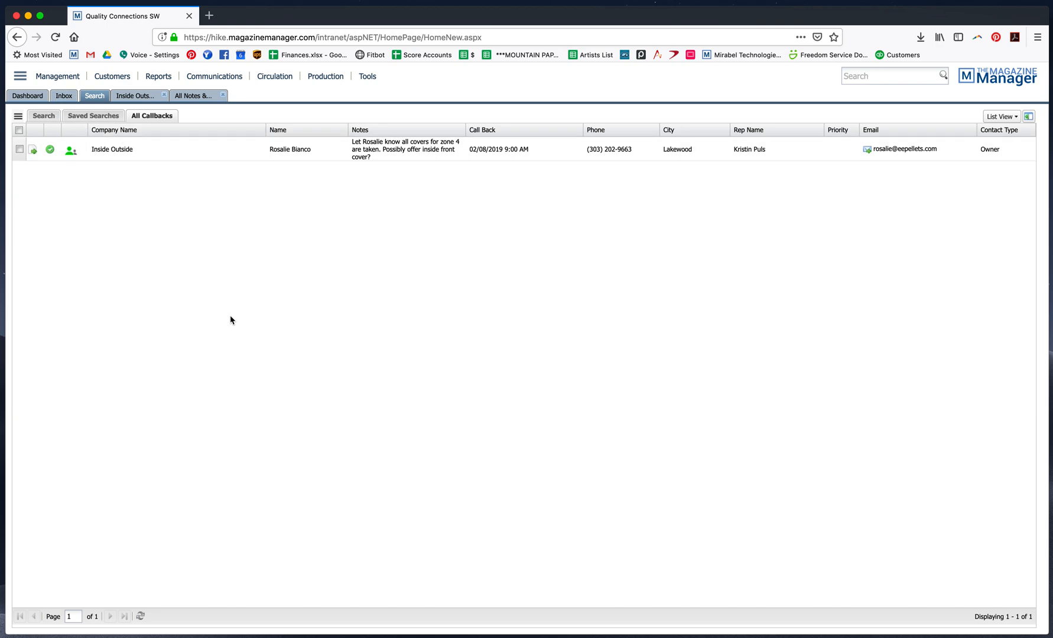
Check the dashboard, then return to the Inside Outside record and list all of its notes and activity
left_click(35, 98)
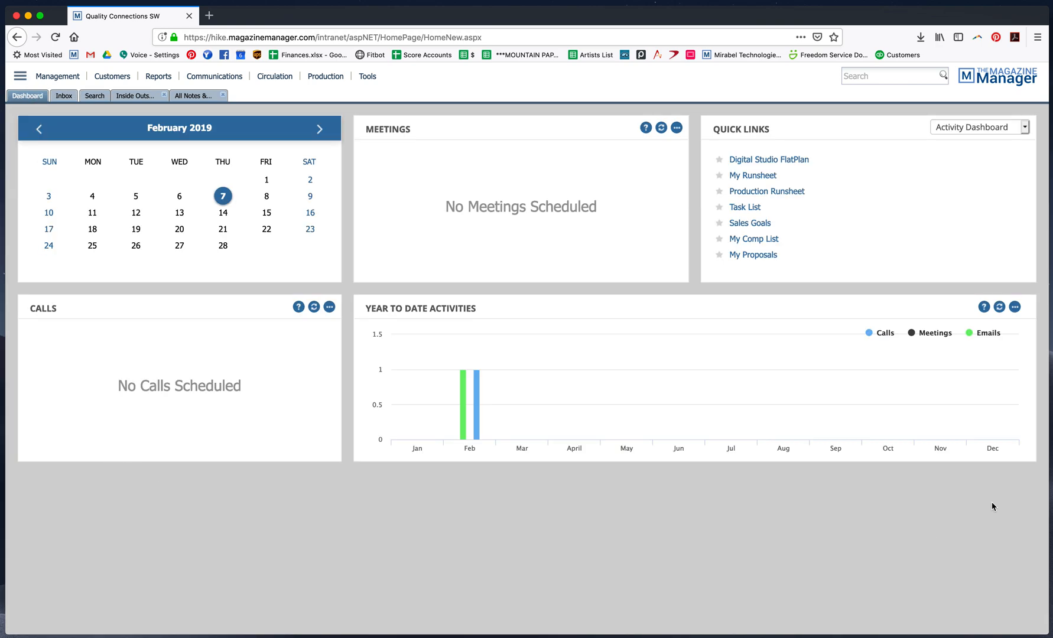
left_click(141, 96)
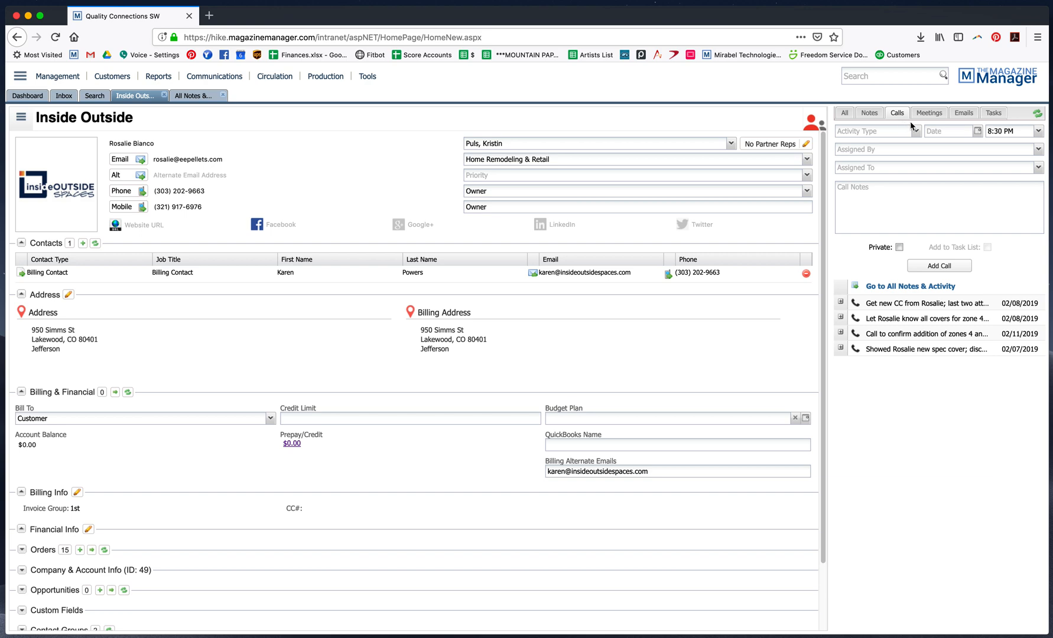
left_click(845, 112)
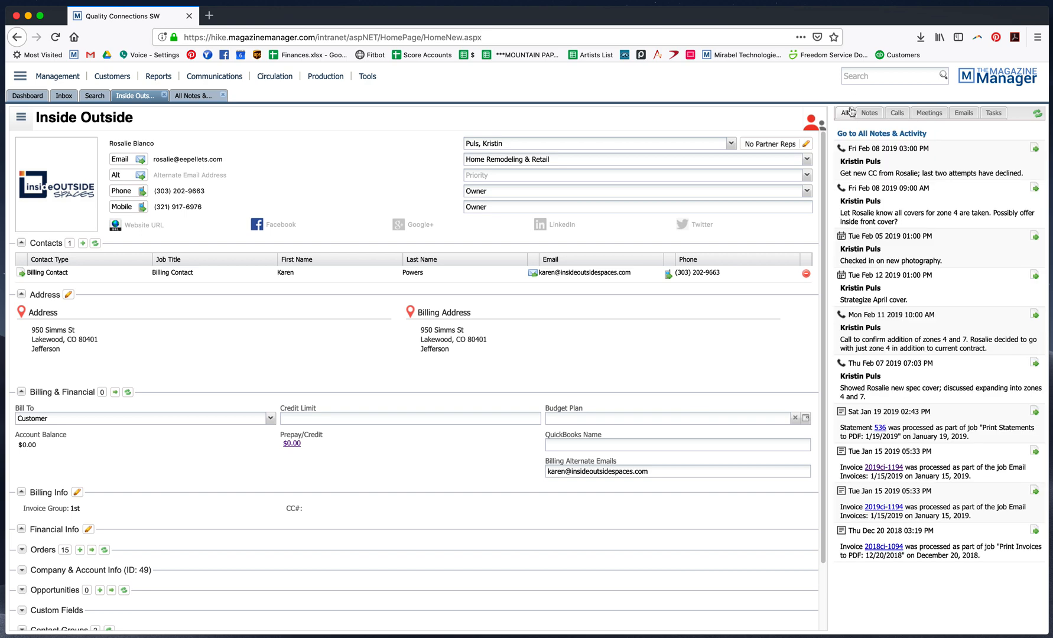